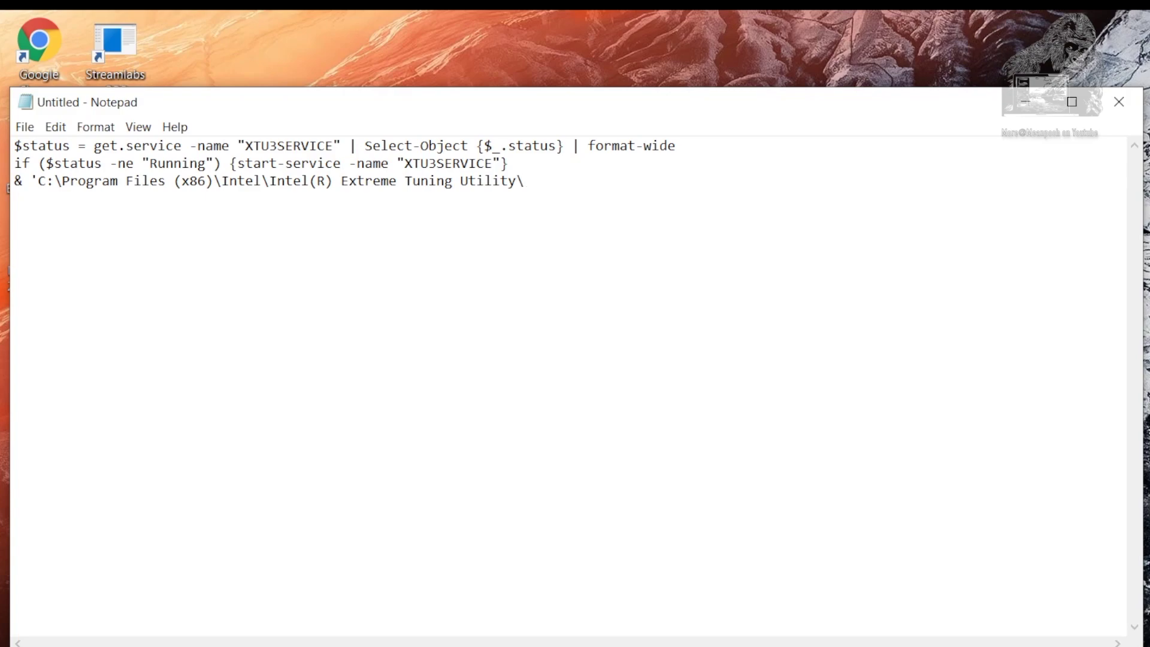
Finish the XTUCli.exe line with '-t -id 34 -v -115', then add 'sleep 4' and 'stop-process -id $PID -force' lines.
type("Client\\XTUCli.exe")
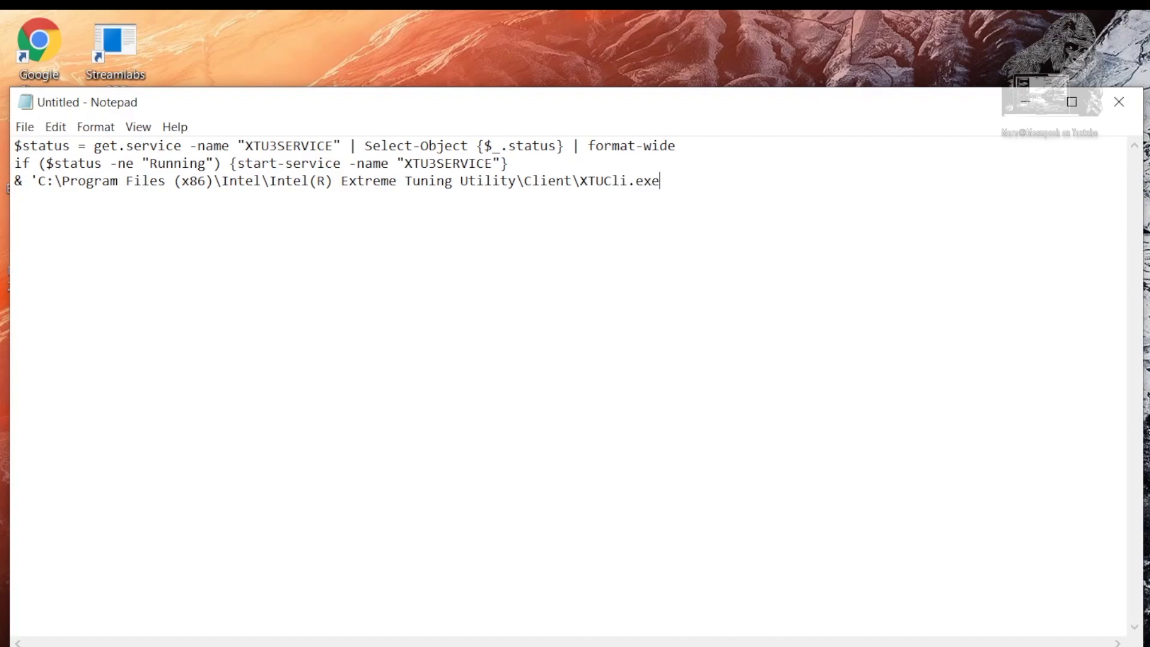
type("' -t -id 34 -v -115")
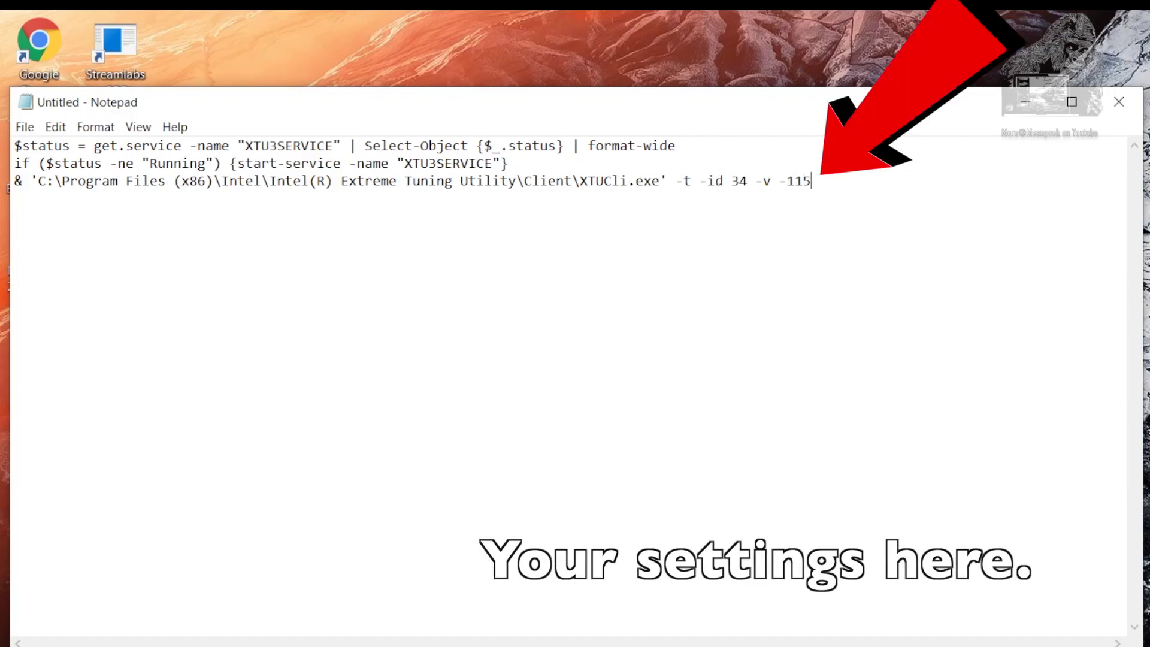
key("Return")
type("sleep 4")
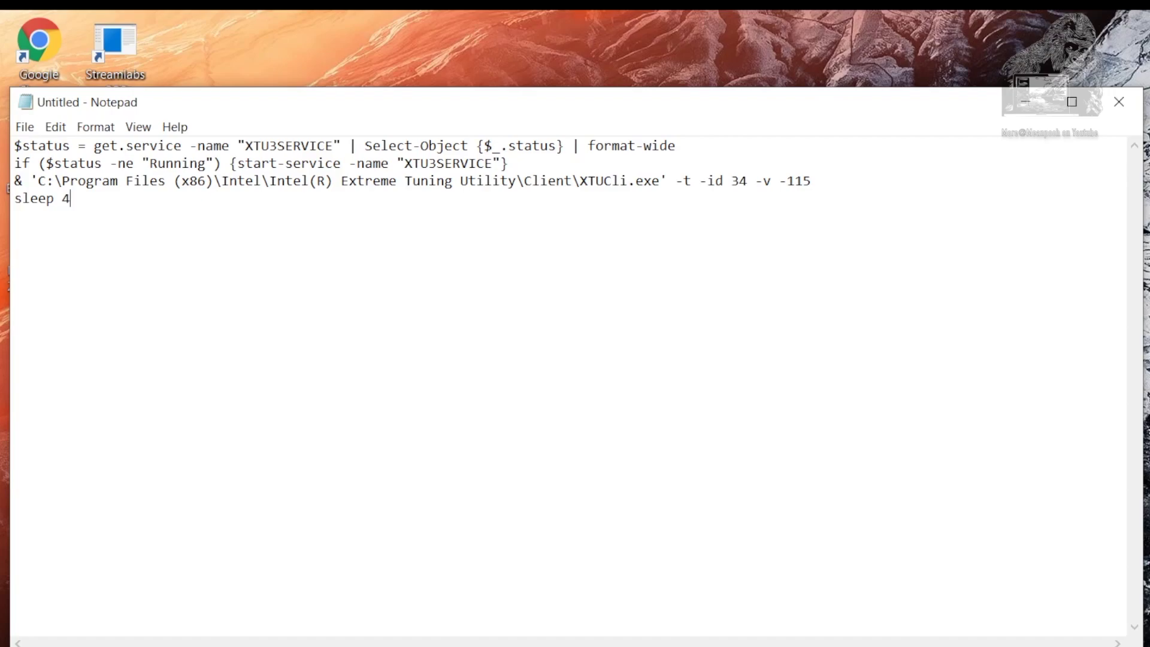
key("Return")
type("stop-process")
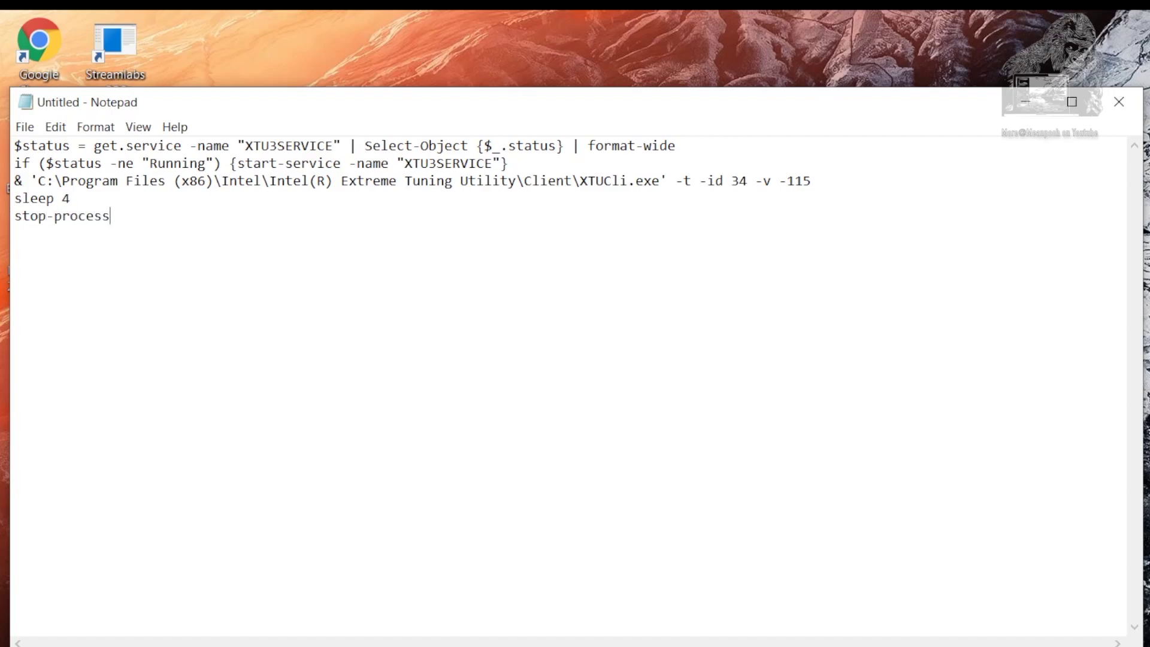
type(" -id $PID -force")
key("Return")
Create a new folder named Undervolt on the Desktop in the Save As dialog.
key("ctrl+s")
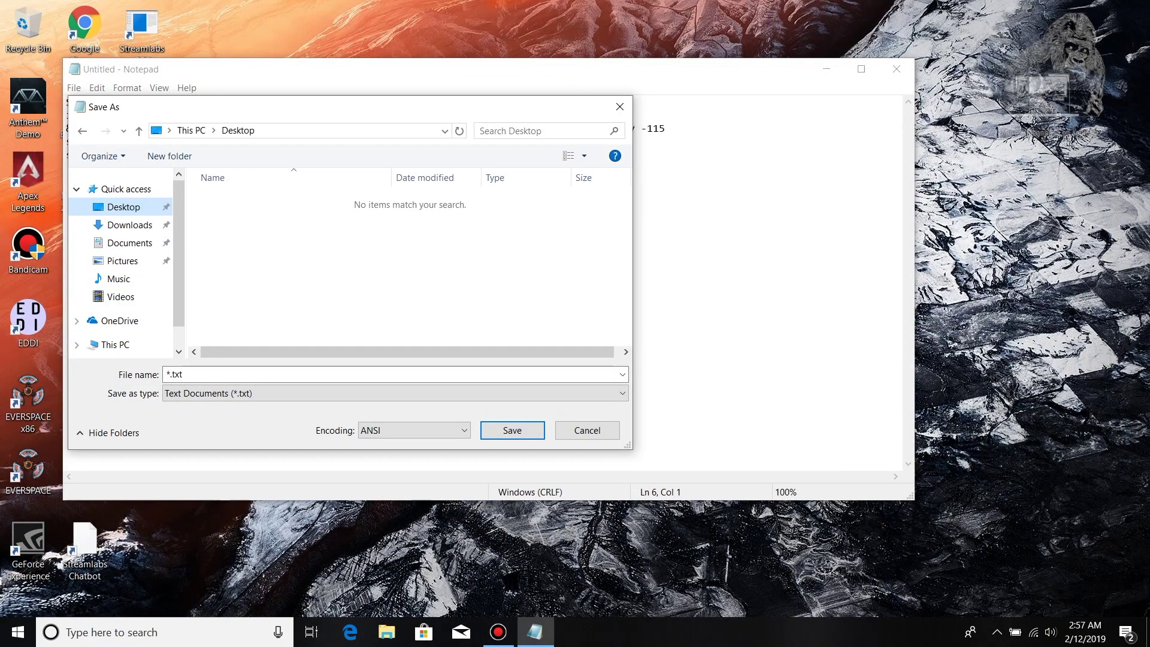
left_click(170, 156)
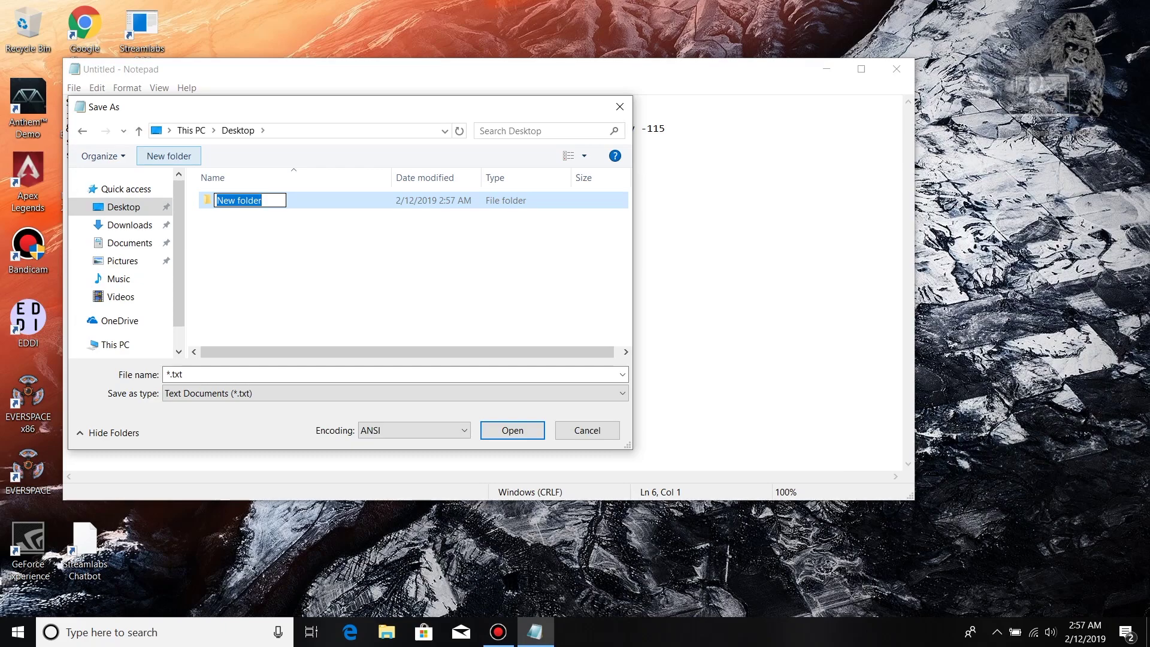
type("Unde")
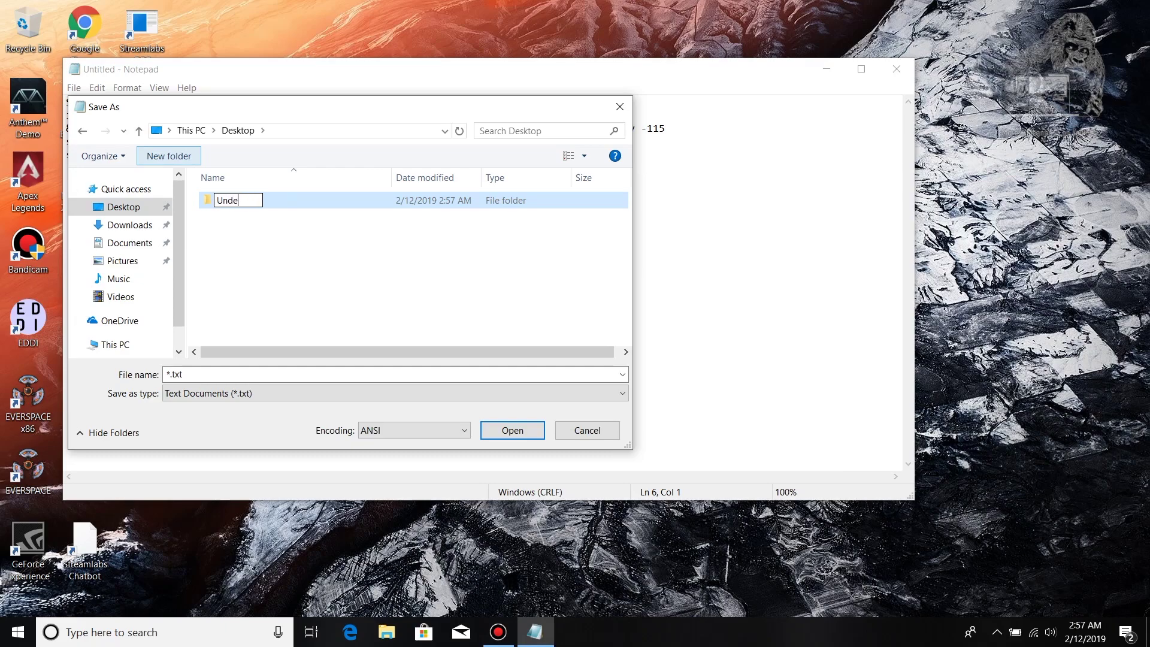
type("rvolt")
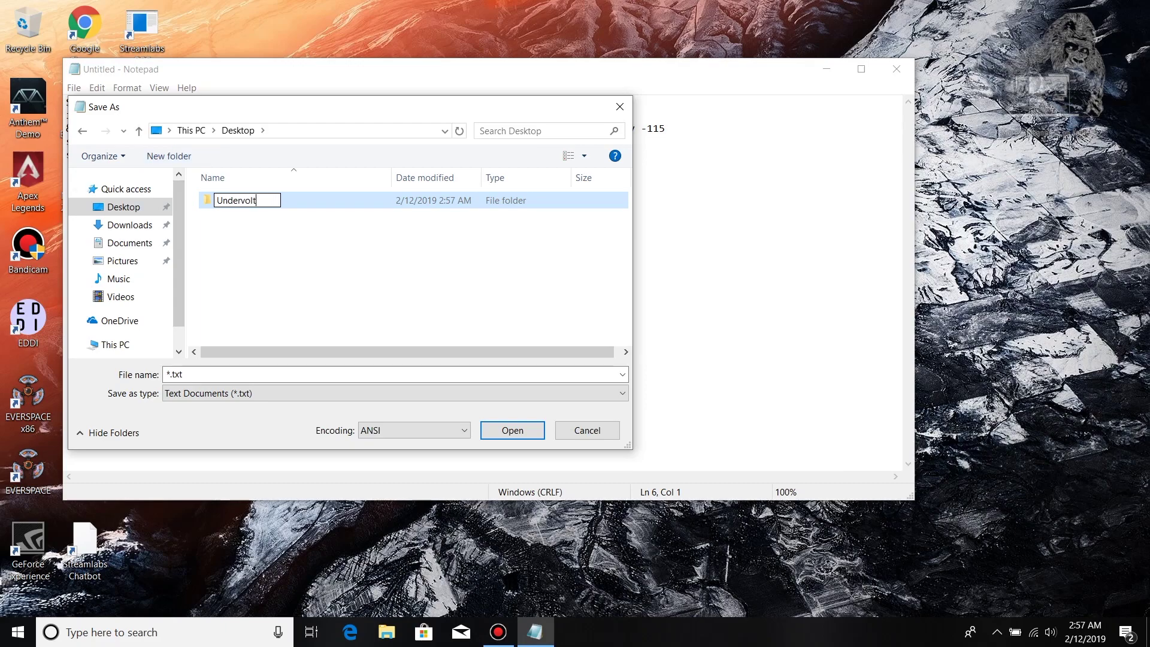
key("Return")
key("Return")
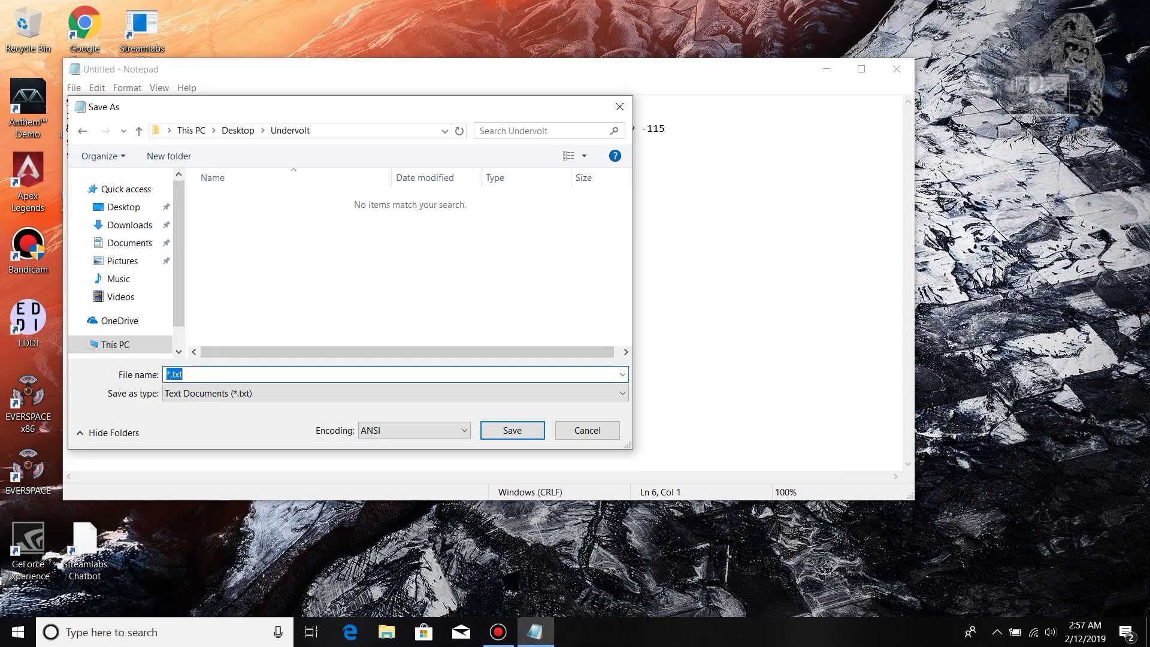
Save the script inside the Undervolt folder as 115.ps1.
type("115.ps1")
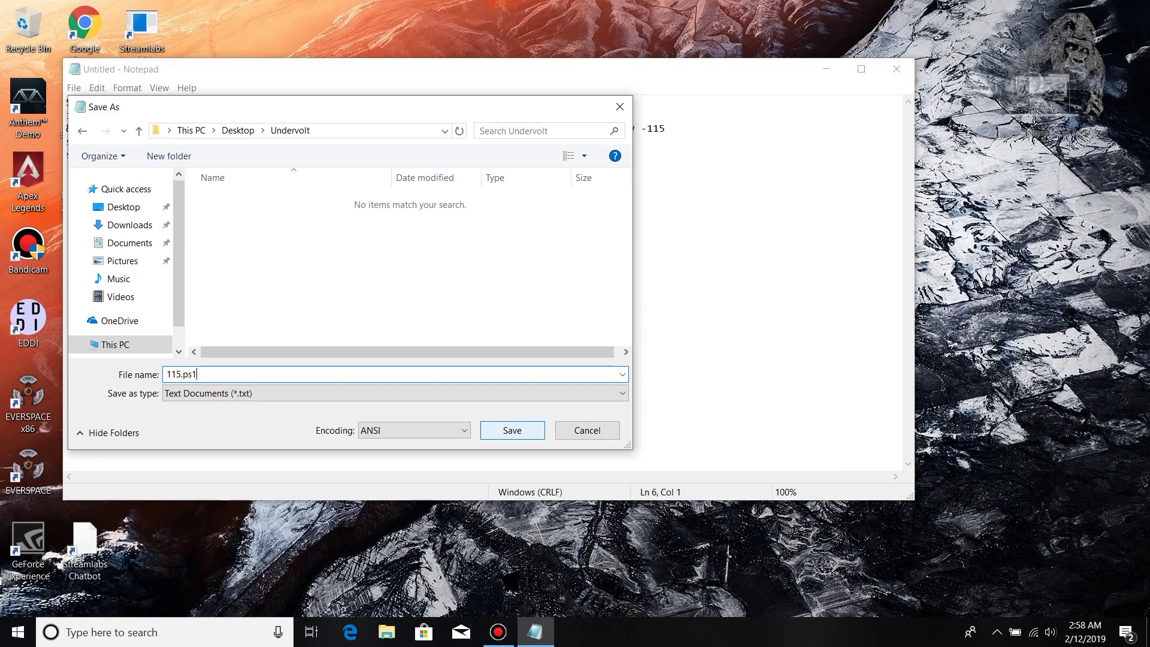
key("Return")
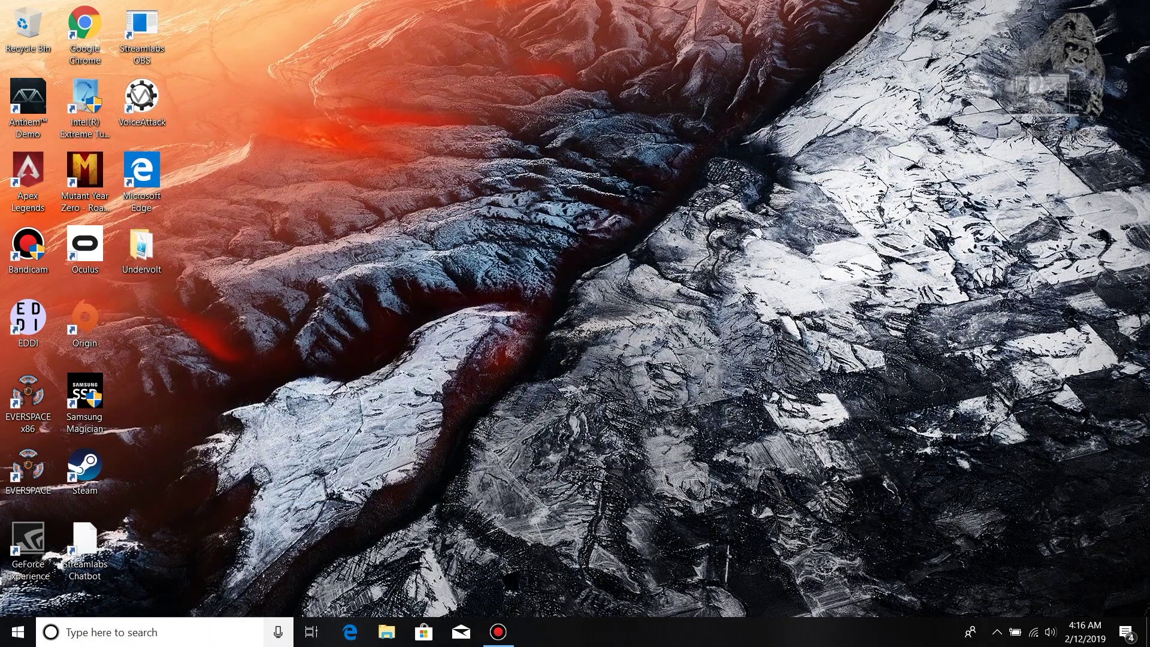
key("super+s")
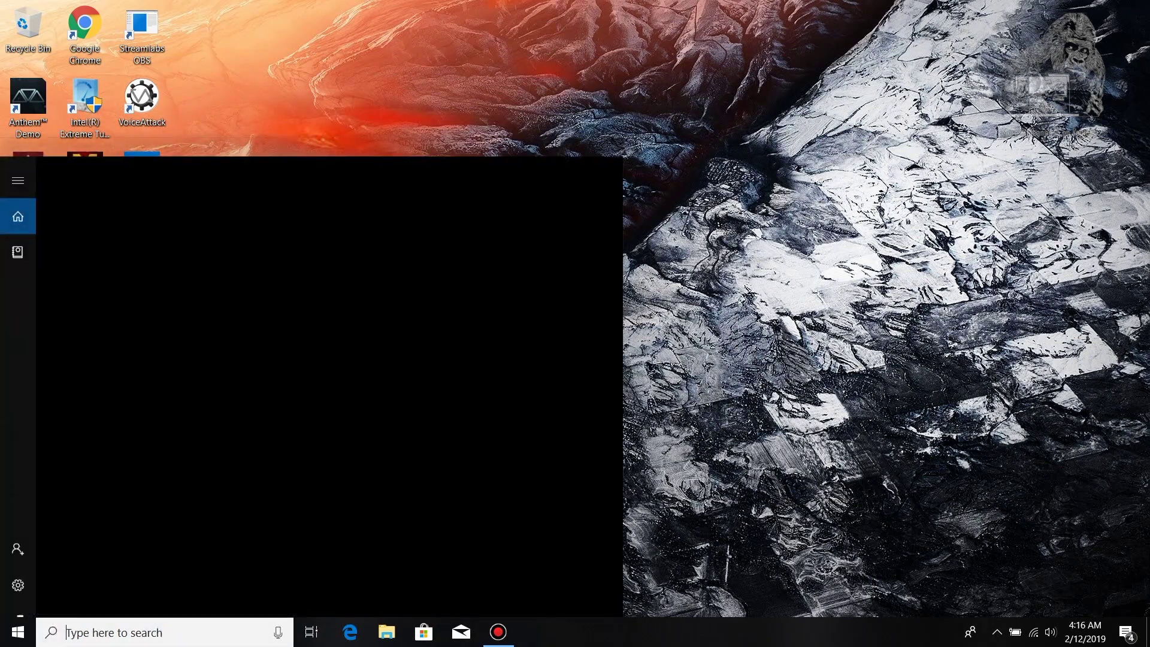
Search for PowerShell and run Windows PowerShell as administrator.
type("power")
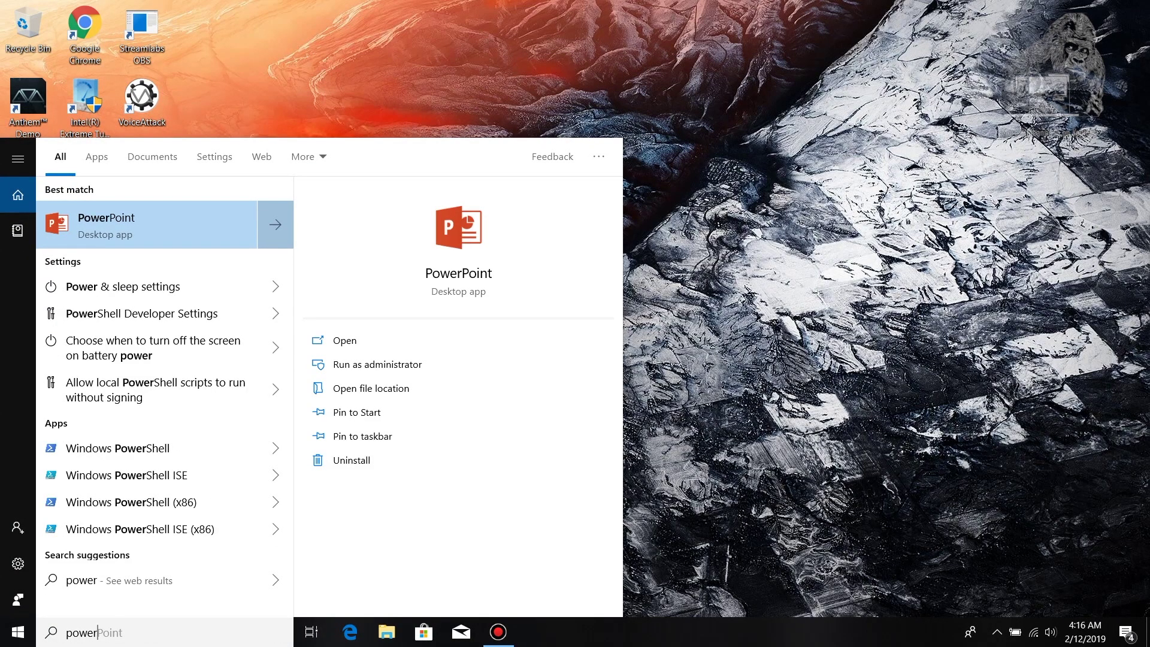
type("shel")
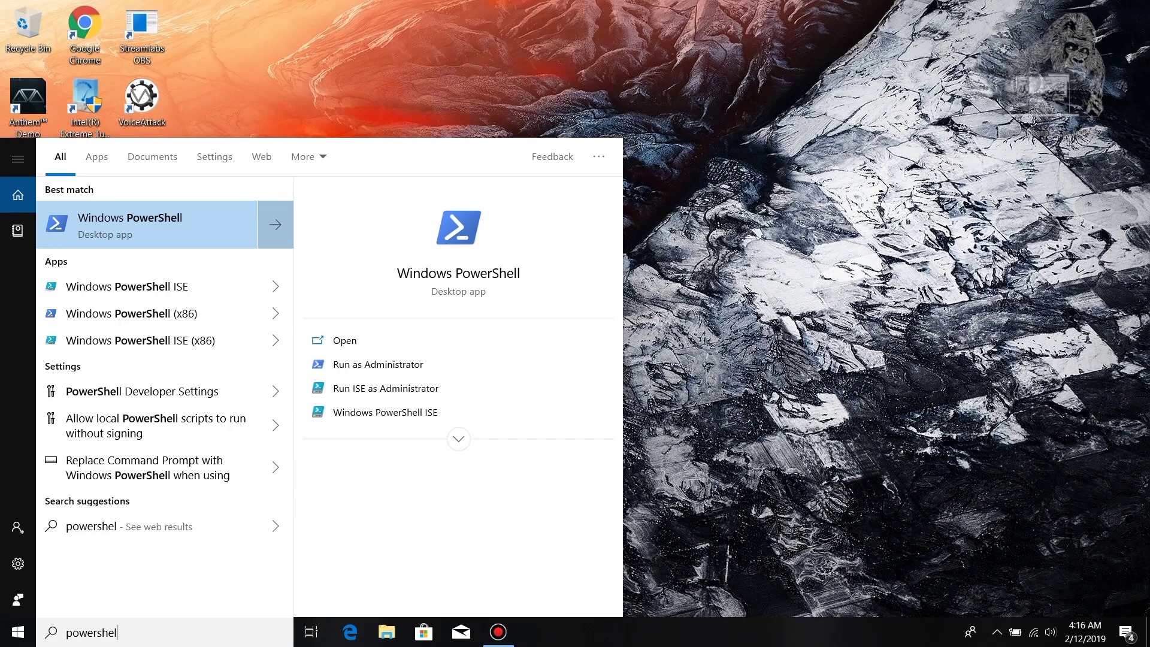
right_click(213, 226)
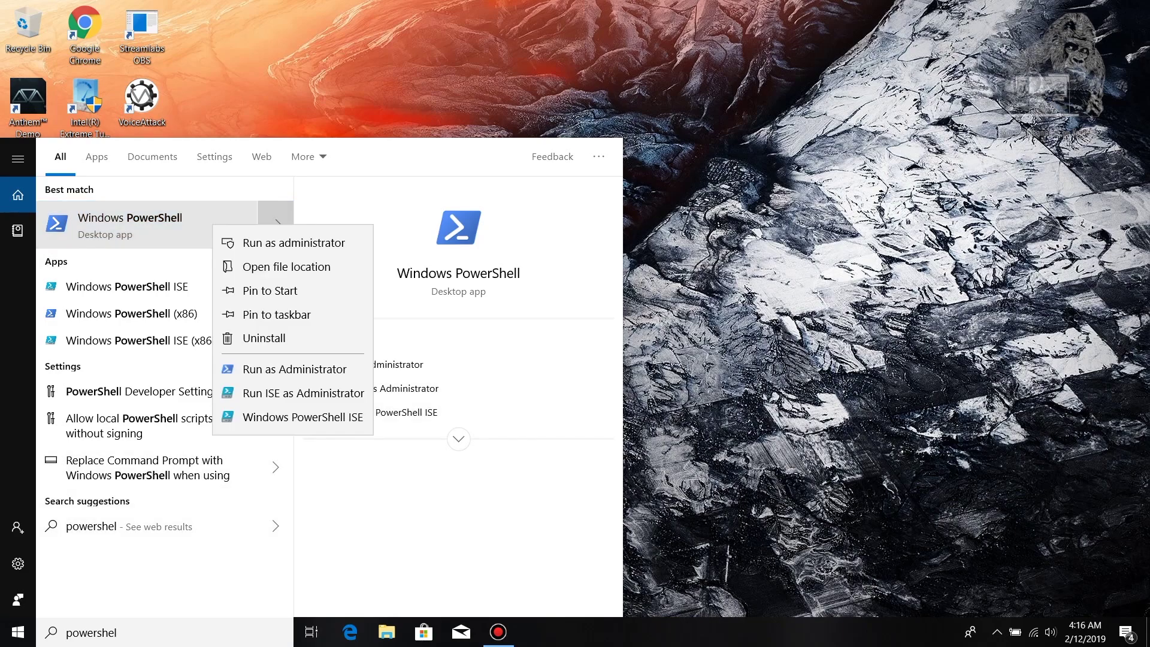
left_click(281, 243)
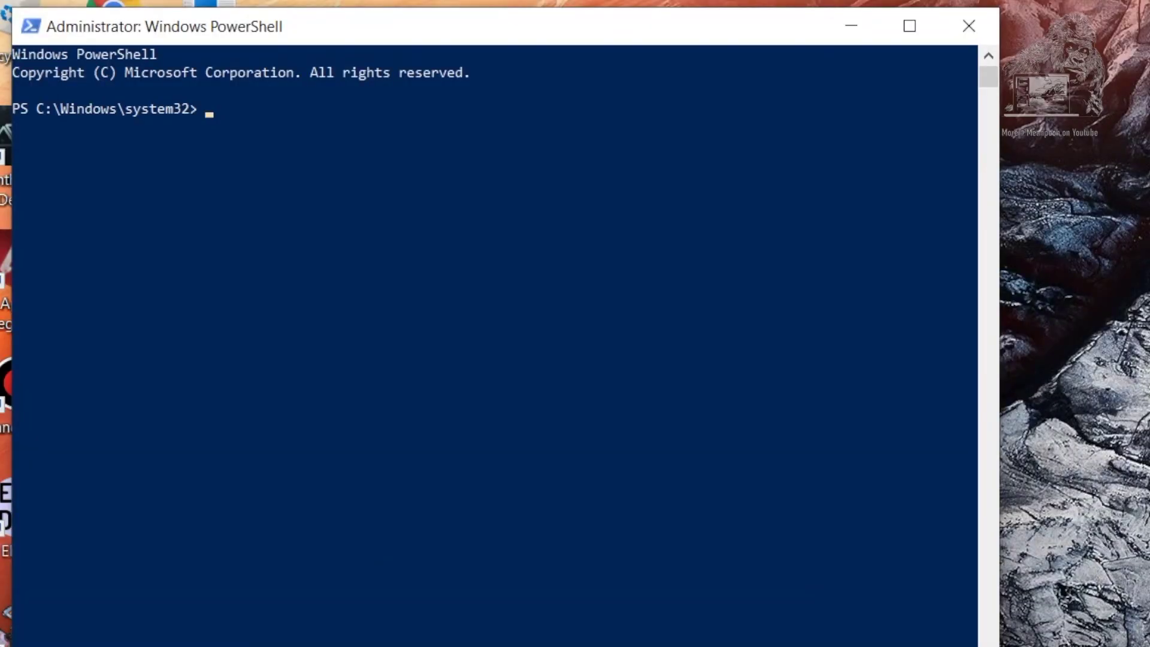
Run Set-ExecutionPolicy RemoteSigned and answer A to accept the change for all.
type("Set-ExecutionPolicy")
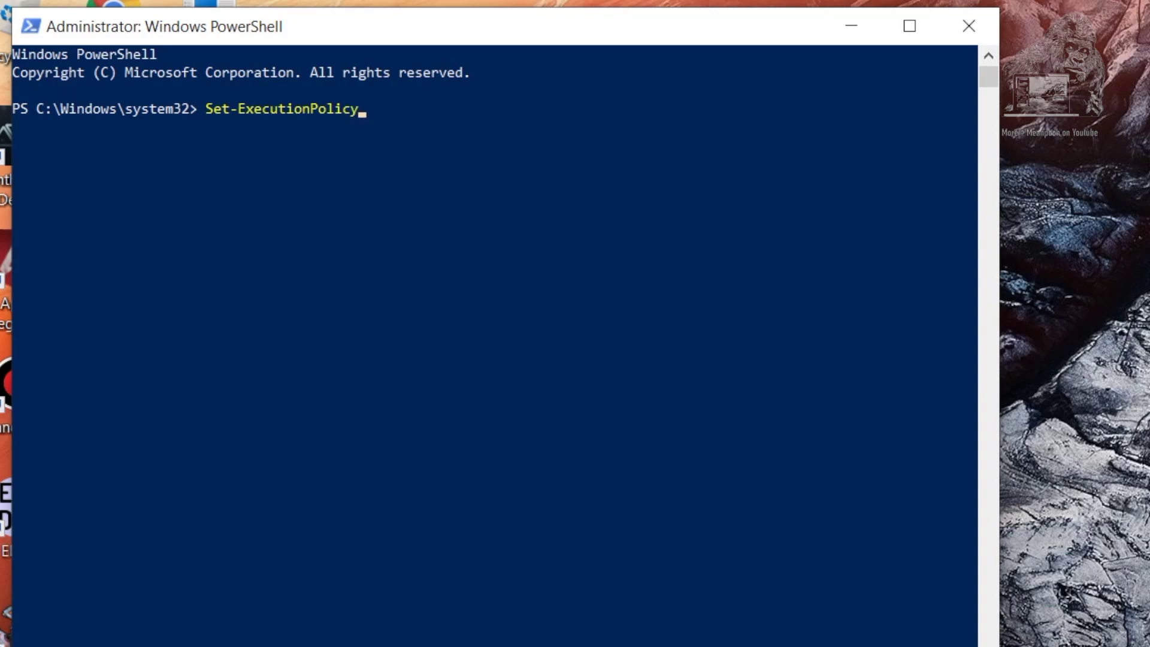
type(" RemoteSig")
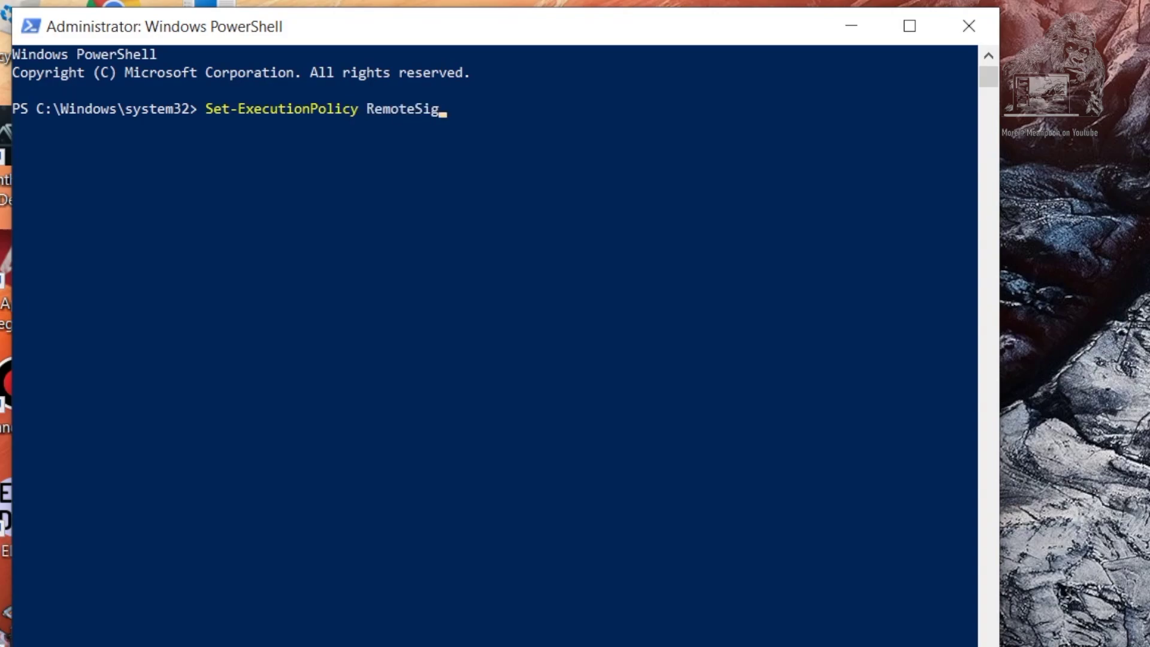
type("ned")
key("Return")
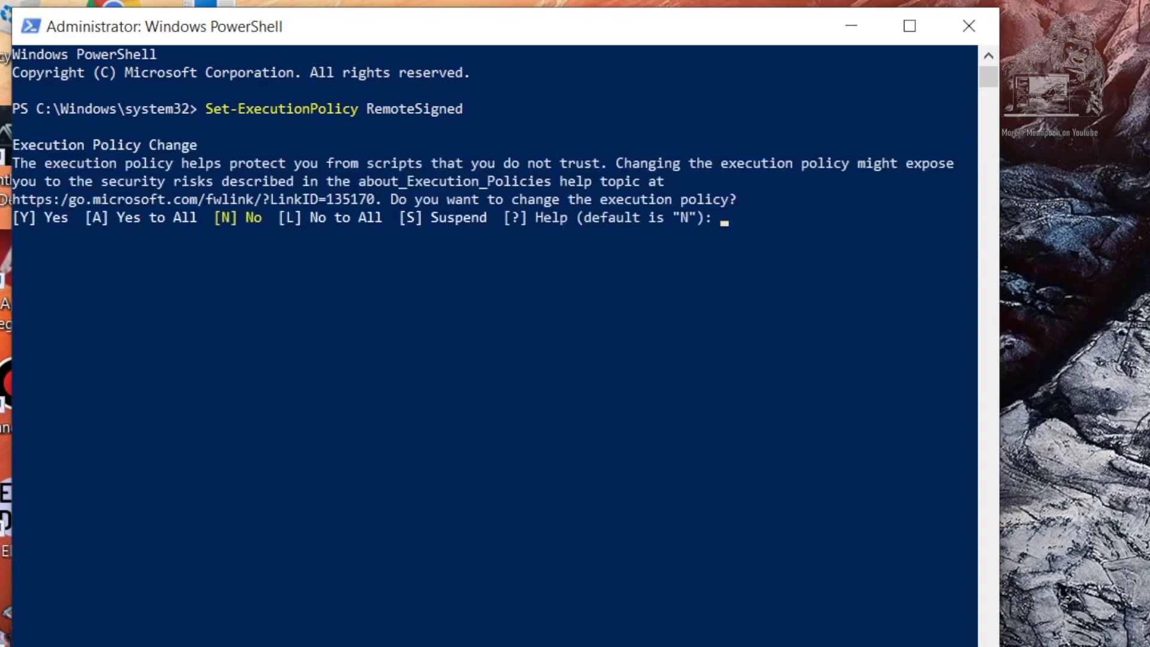
type("A")
key("Return")
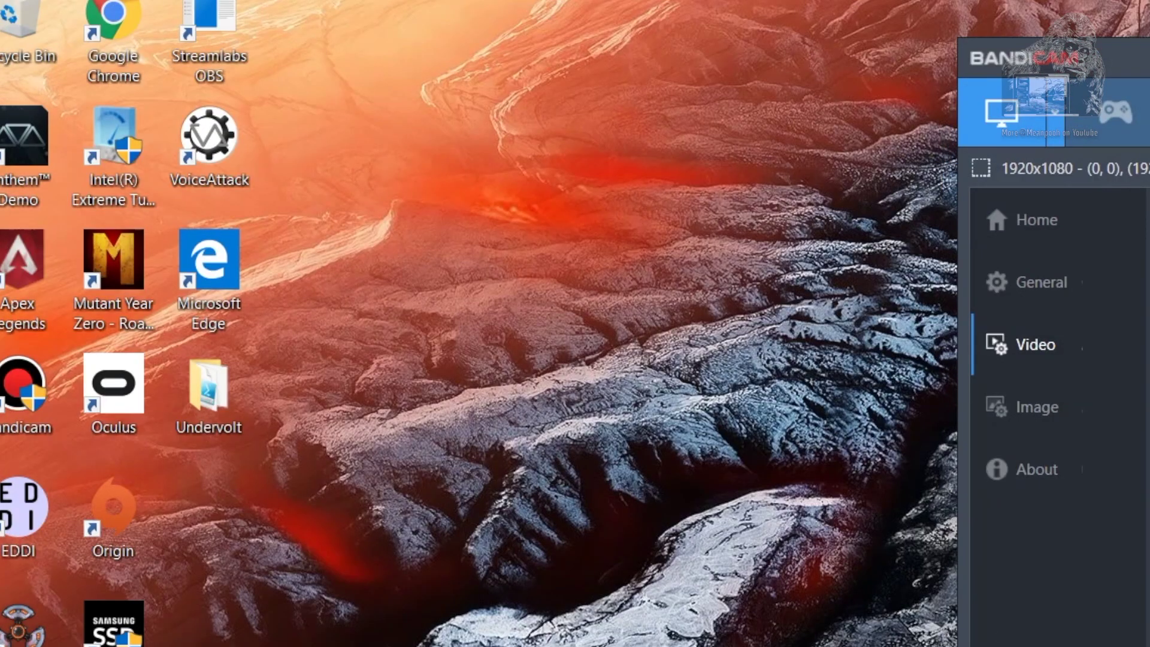
Launch a new blank Notepad document from the Start search.
key("super")
type("note")
key("Return")
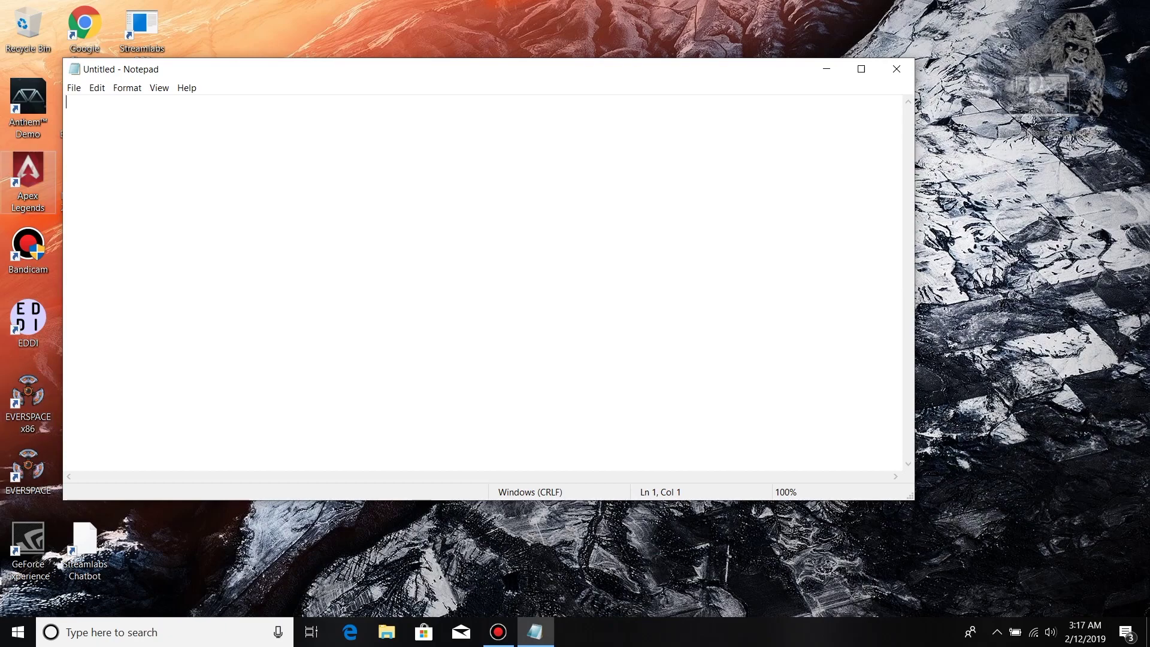
Move the Notepad window lower right and begin the first line with "command ='powe".
left_click_drag(299, 69, 422, 120)
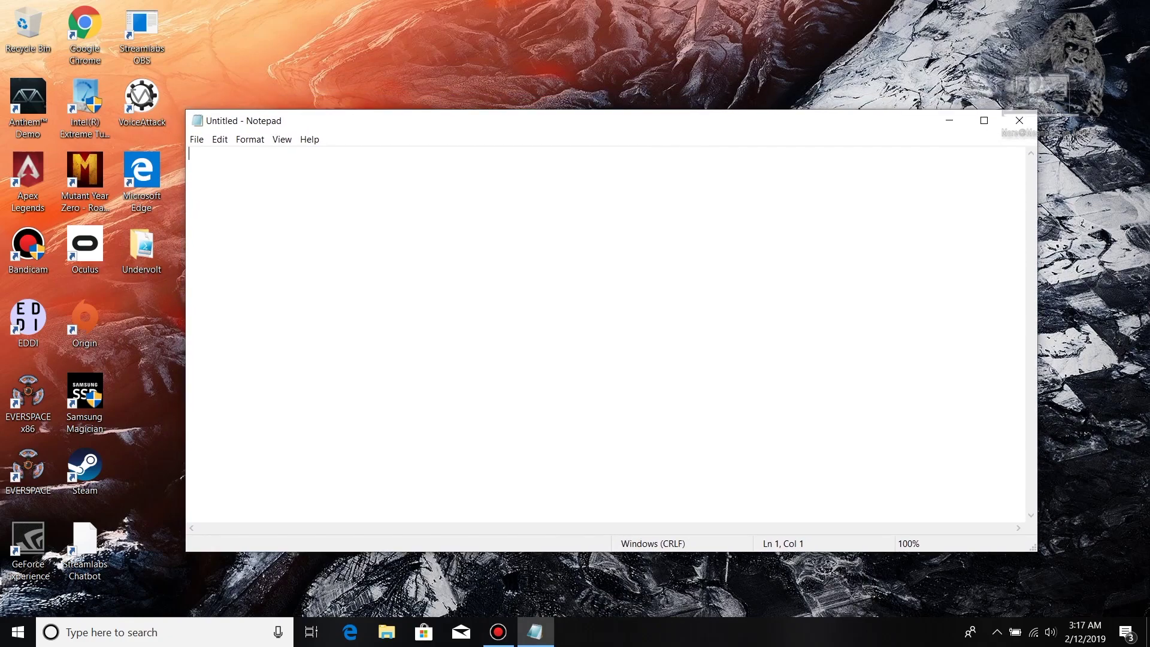
type("command =")
type("'powershell.exe -nologo -commad")
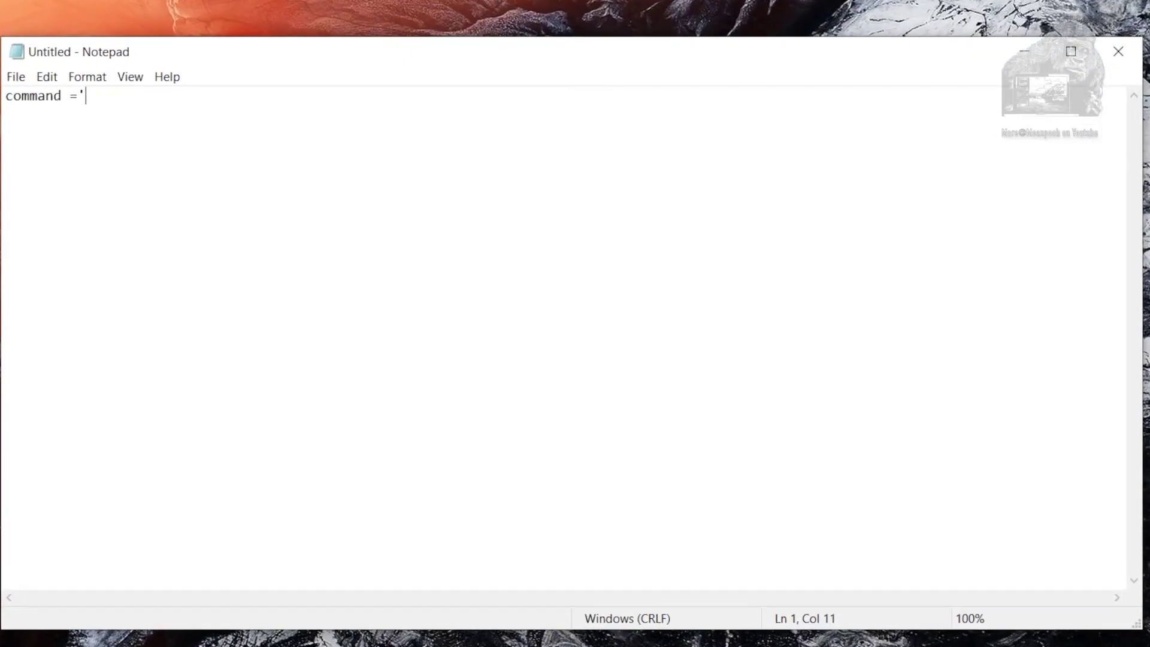
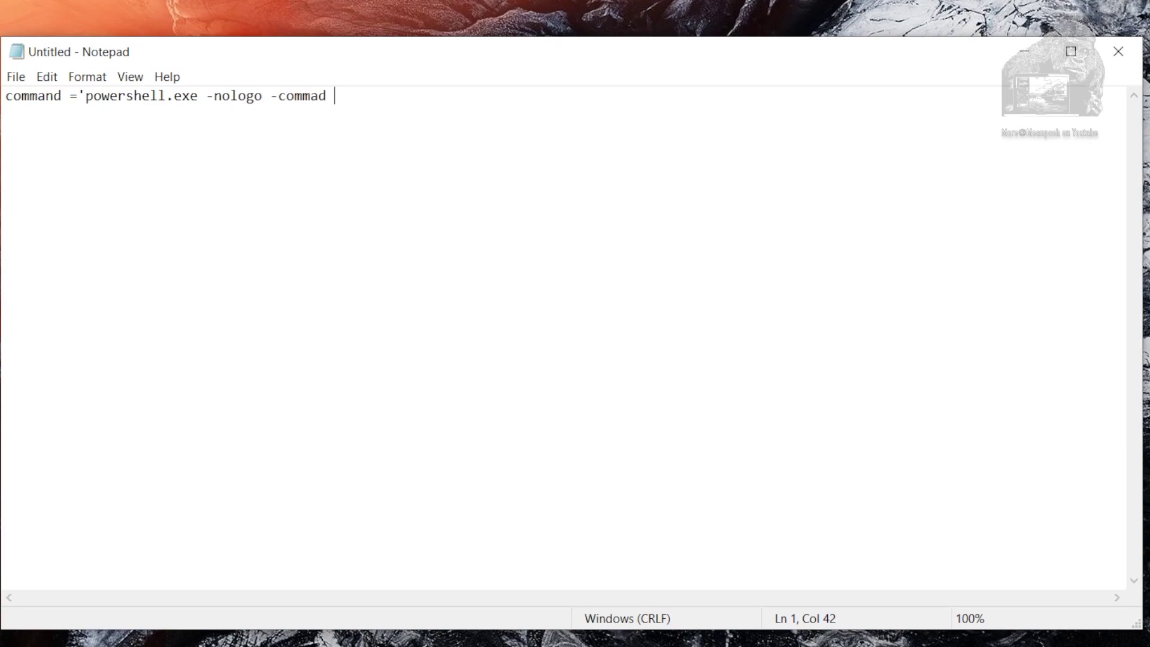
Copy the folder location of 115.ps1 from its Properties dialog.
key("alt+Tab")
right_click(165, 146)
key("Return")
left_click_drag(272, 340, 463, 339)
right_click(451, 340)
left_click(479, 394)
Paste the folder path after -commad on the first line and append \115.ps1.
key("alt+Tab")
right_click(360, 97)
left_click(397, 172)
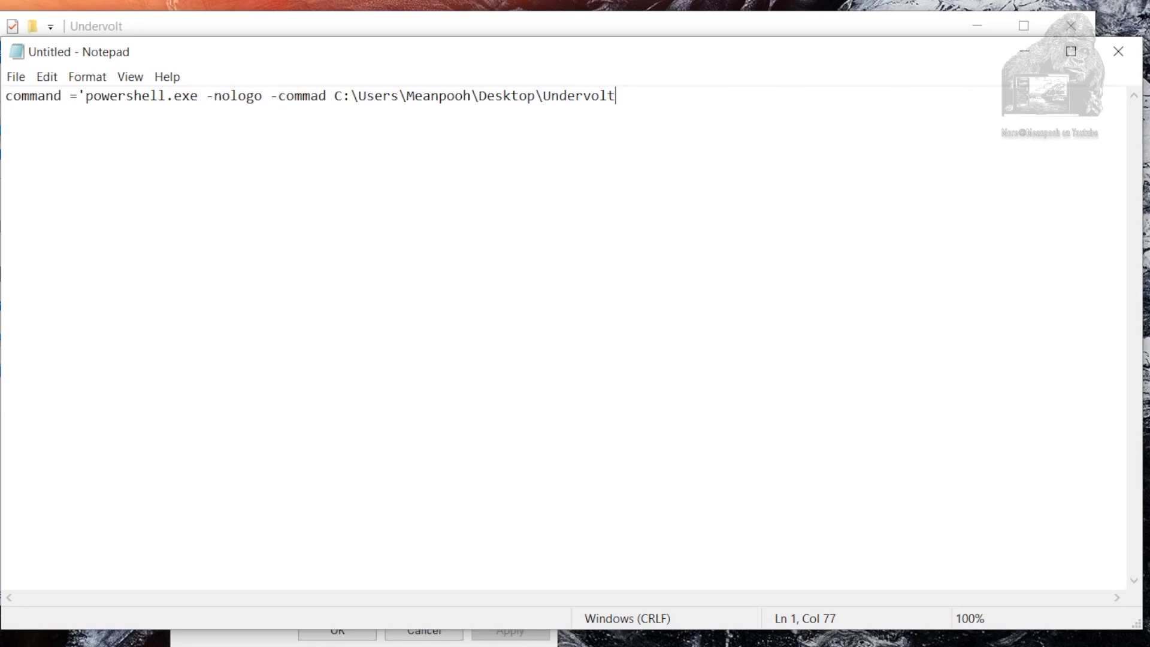
type("\\115.ps1")
Add the lines set shell = CreateObject("WScript.Shell") and shell.Run command,0.
key("Return")
type("set she")
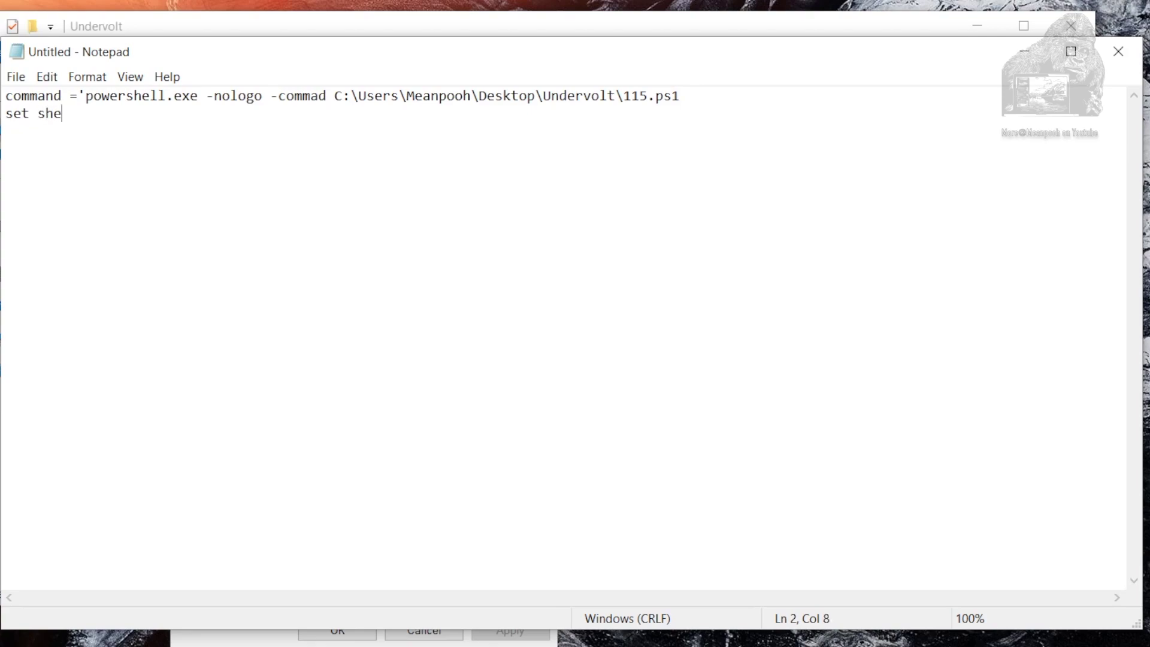
type("ll = CreateObject")
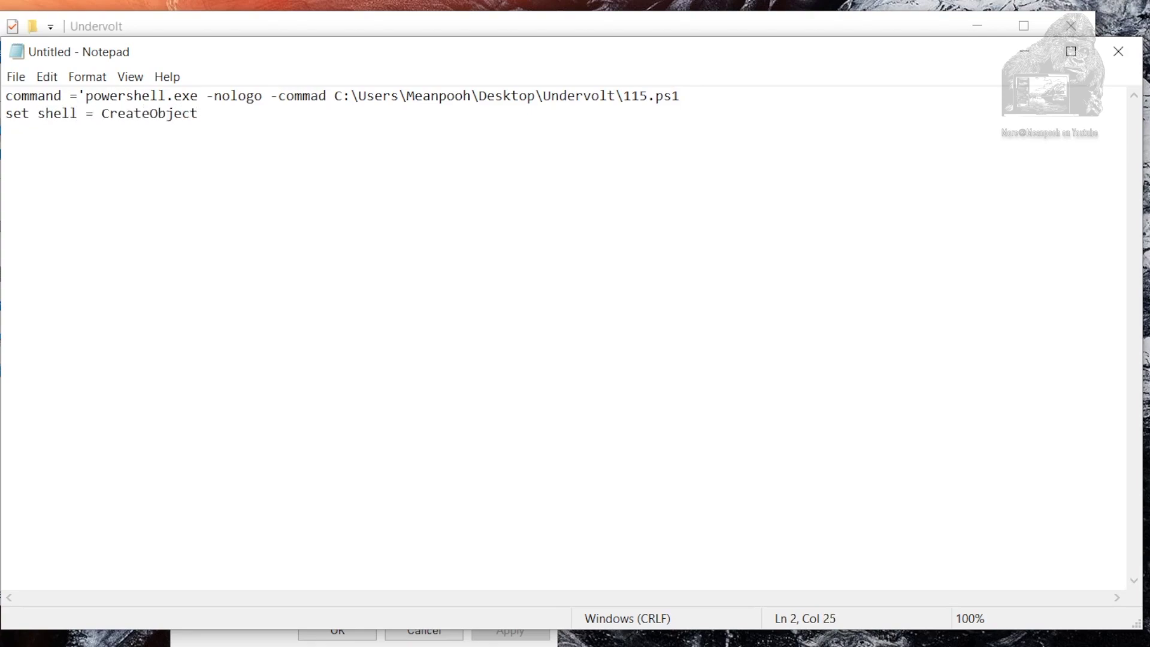
type("(\"WScript.She")
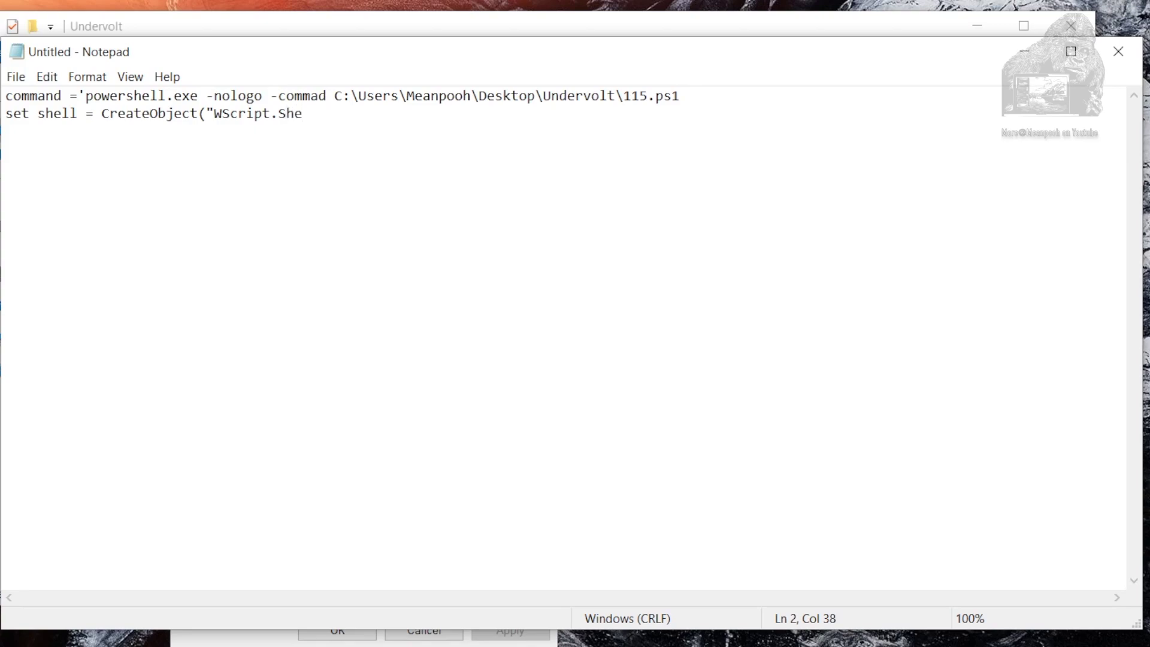
type("ll\")")
key("Return")
type("shell.Run comman")
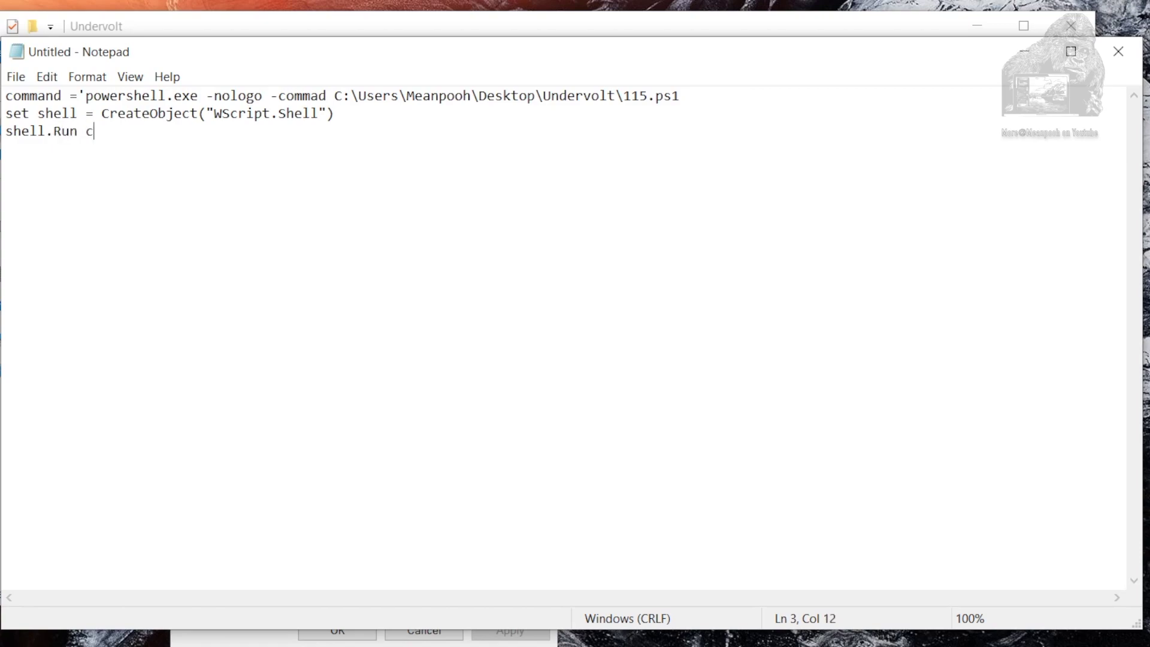
type("d,0")
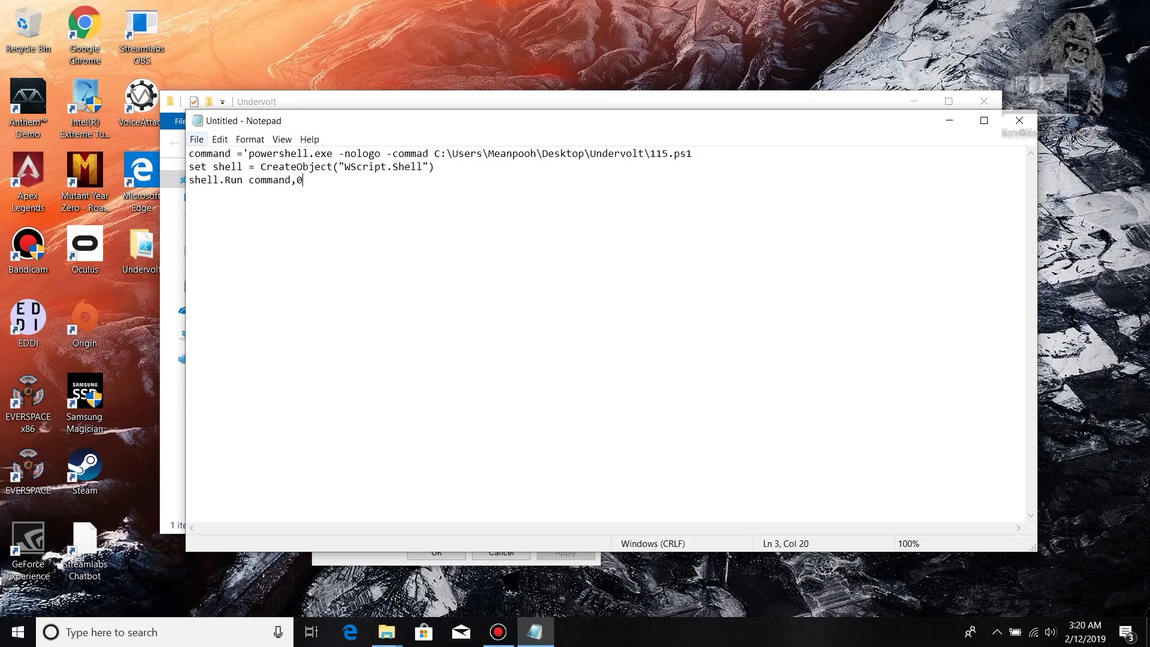
Save the script as Undervolting.vbs in the Undervolt folder, then open Windows search.
left_click(196, 140)
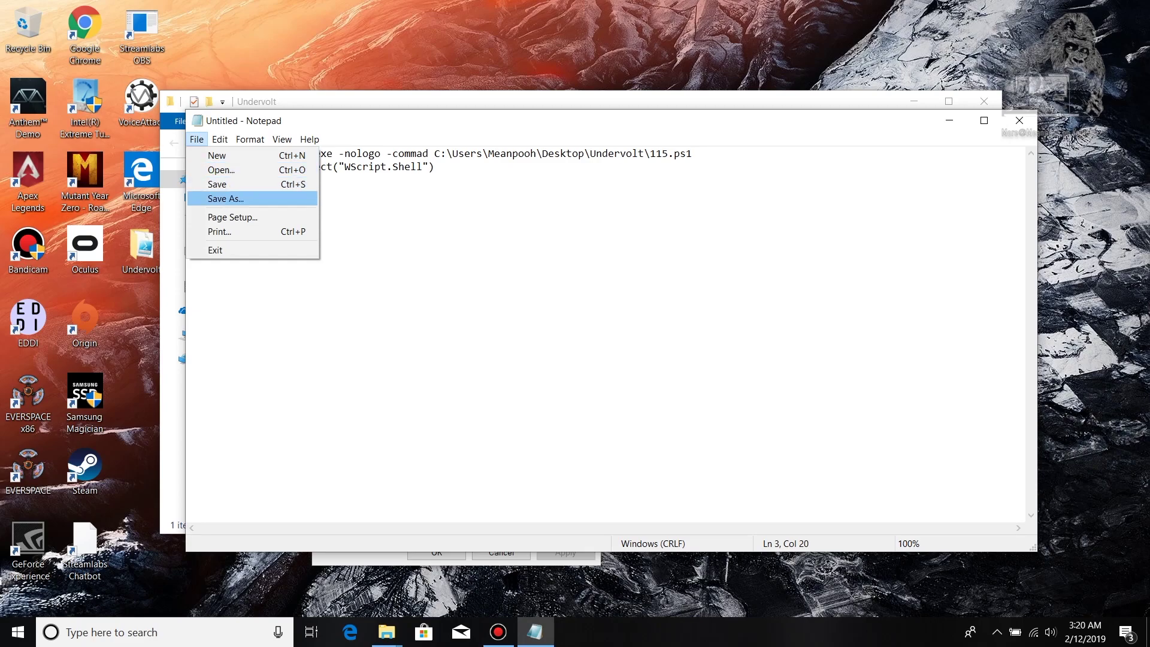
left_click(226, 199)
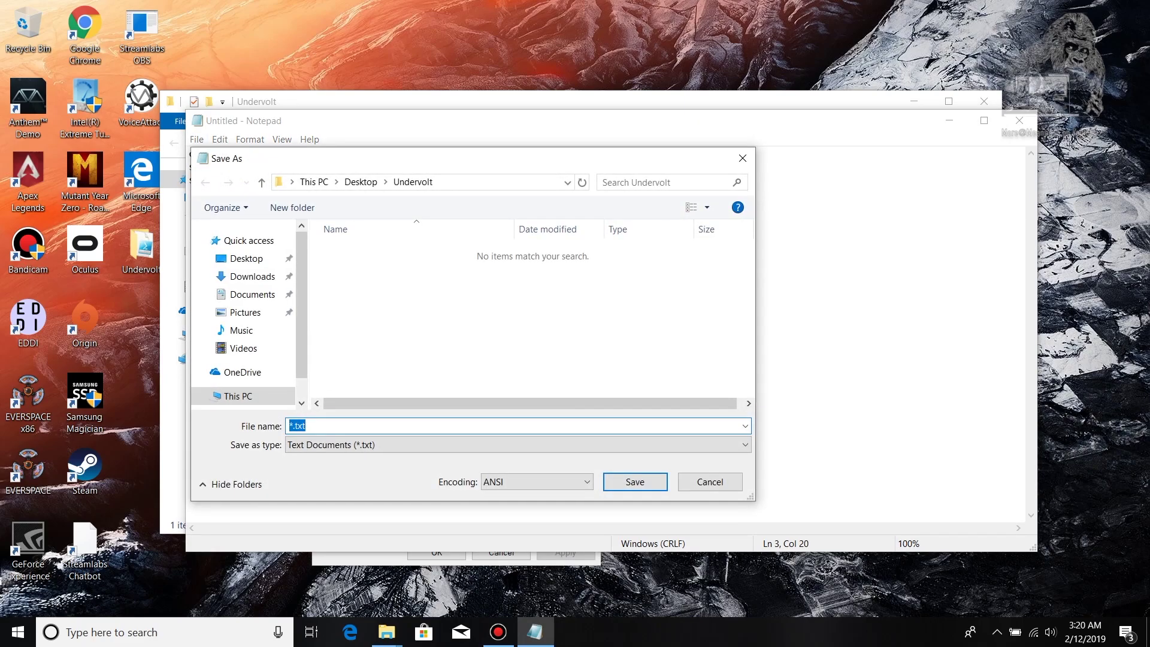
type("Undervolting.vbs")
key("Return")
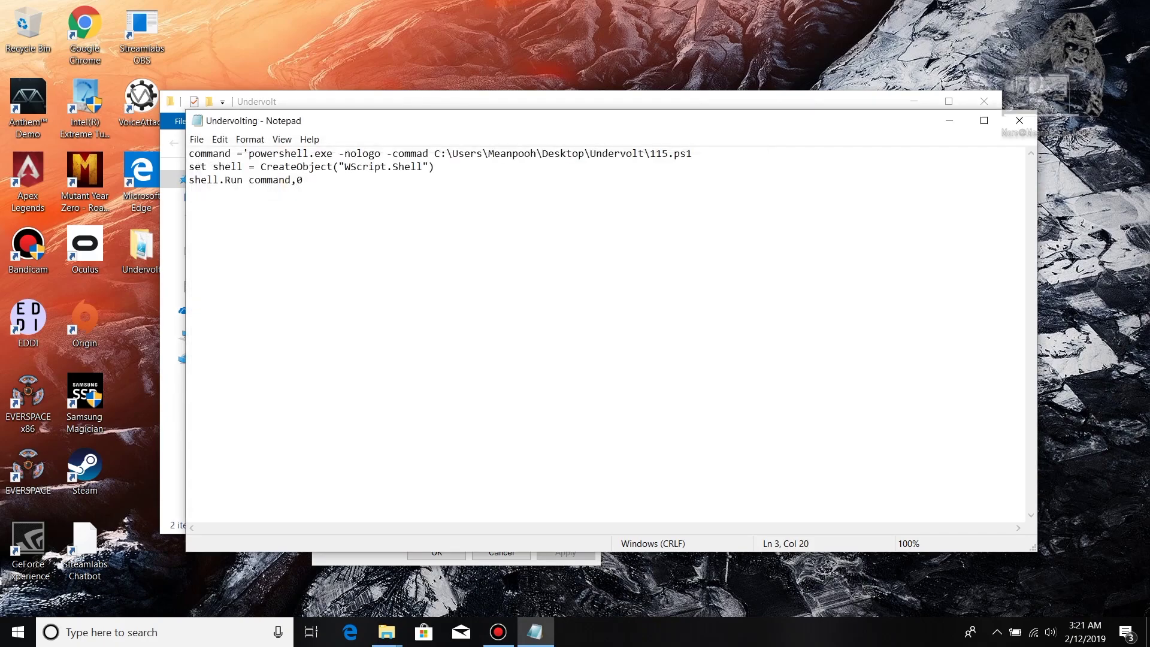
left_click(162, 633)
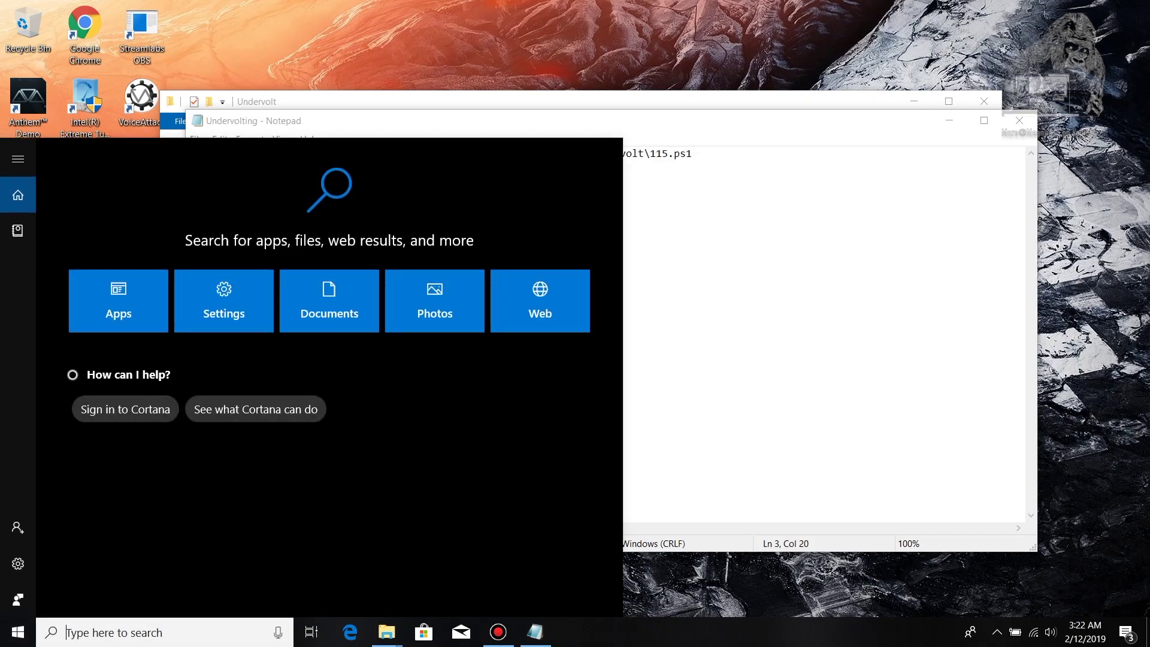
Launch Task Scheduler as administrator by searching 'task sch'.
type("task sch")
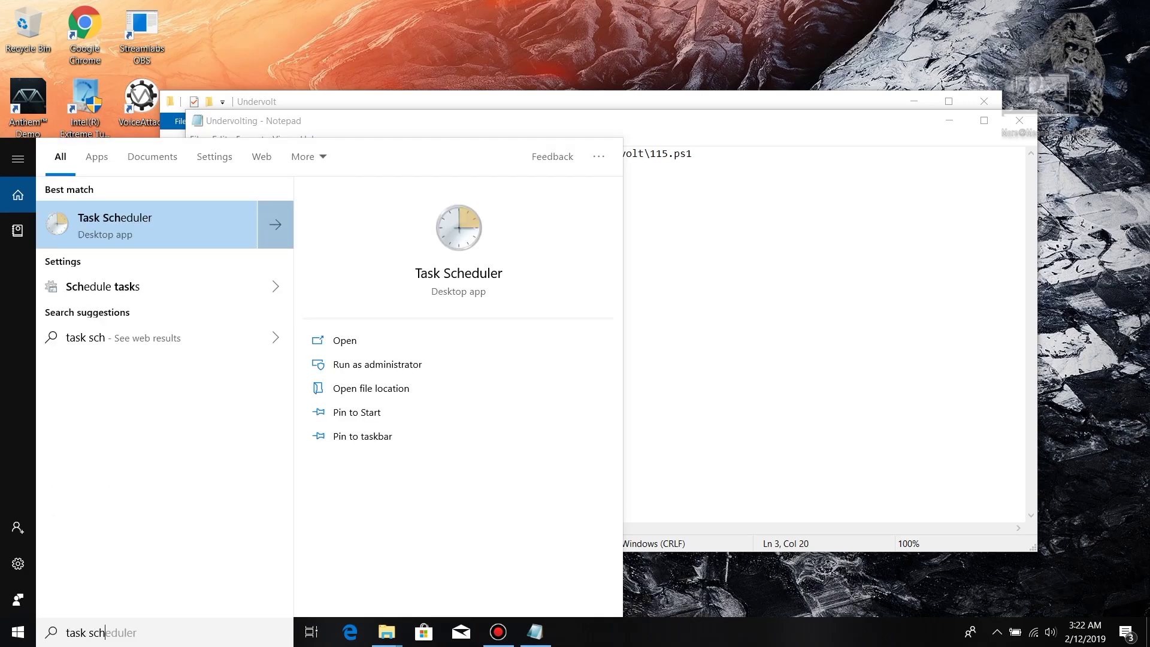
key("Right")
key("Down")
key("Return")
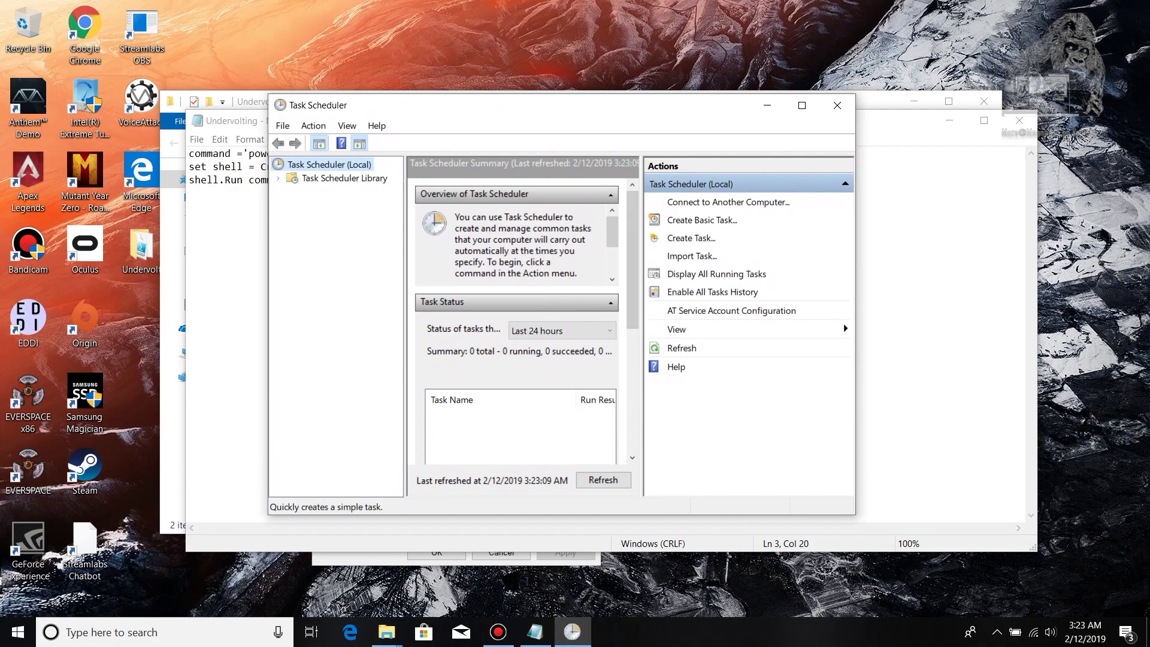
Create a basic task named 'Undervolt using XTU' and continue to its trigger.
left_click(702, 220)
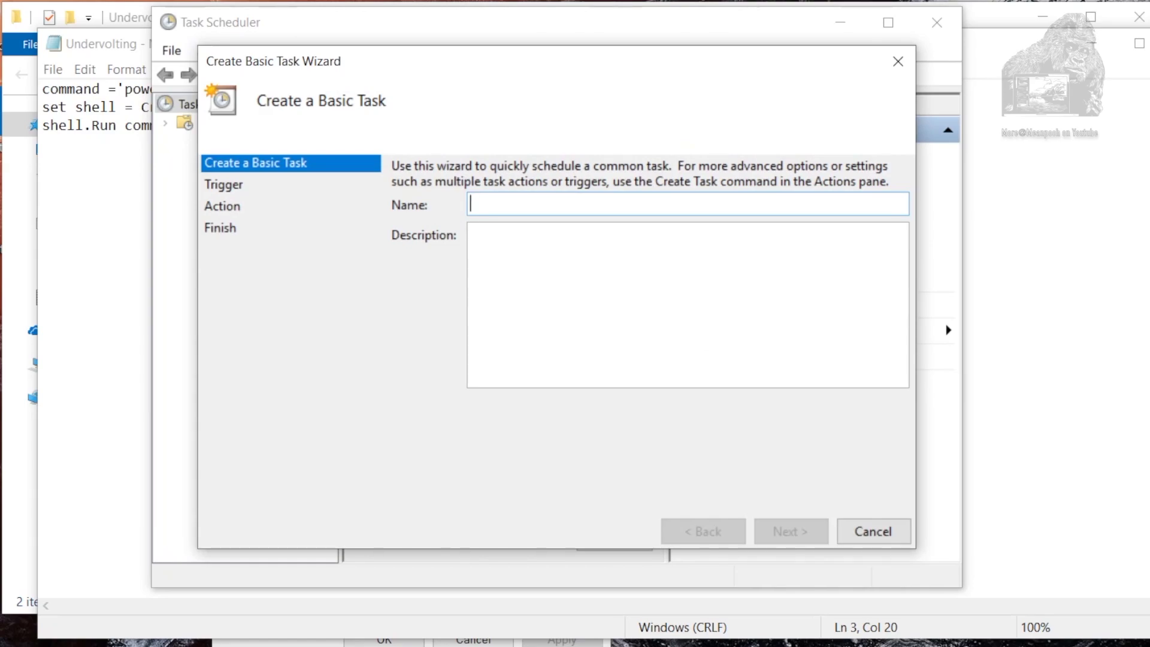
type("Undervolt")
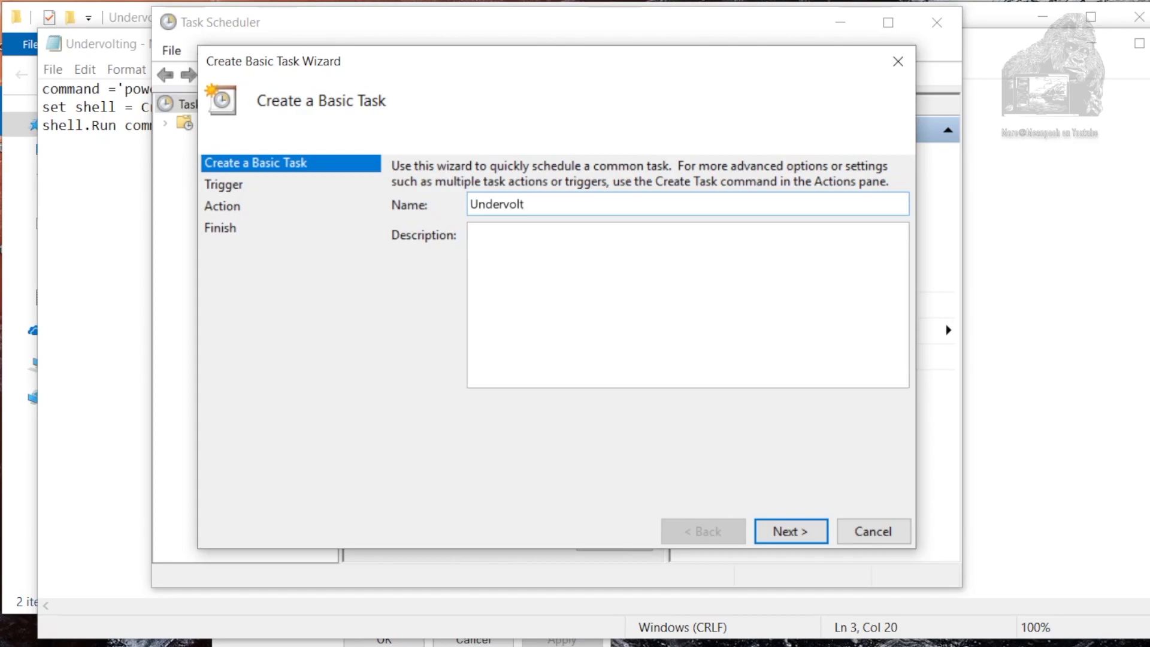
type(" using XTU")
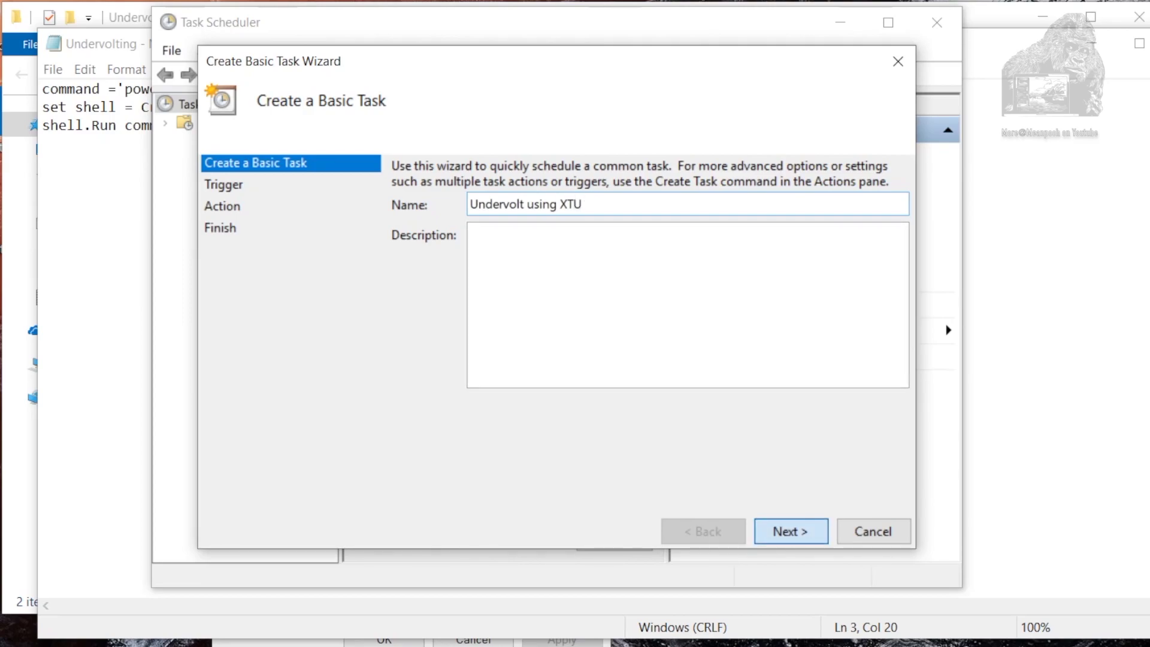
key("Return")
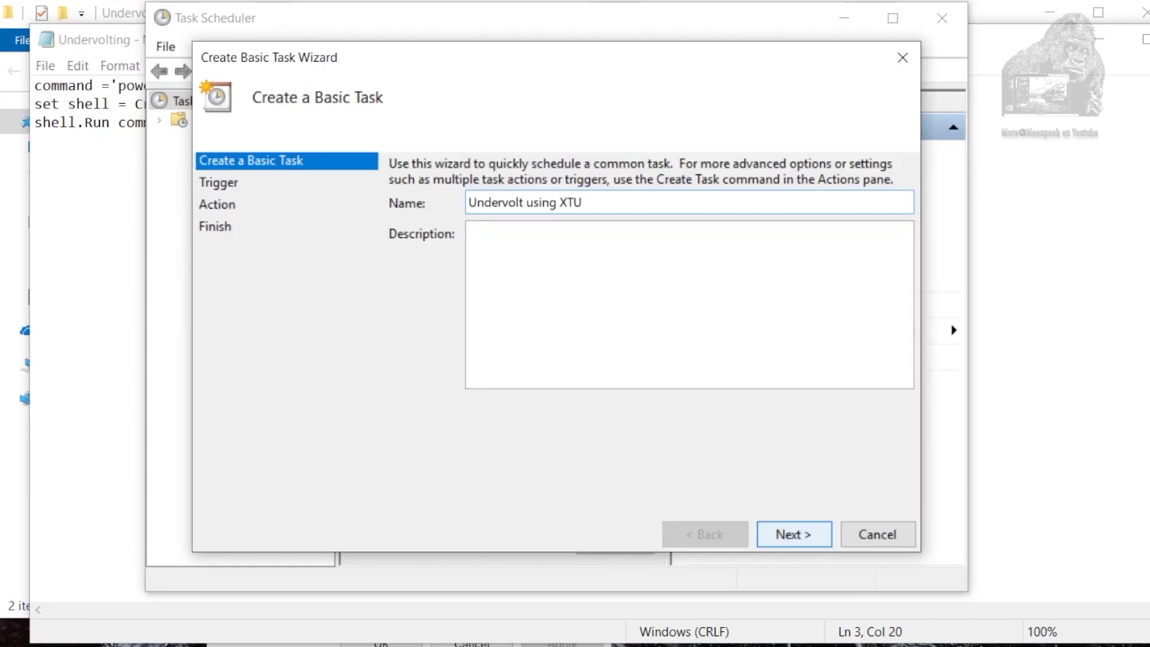
Set the task trigger to 'When I log on' and keep 'Start a program' as the action.
key("Return")
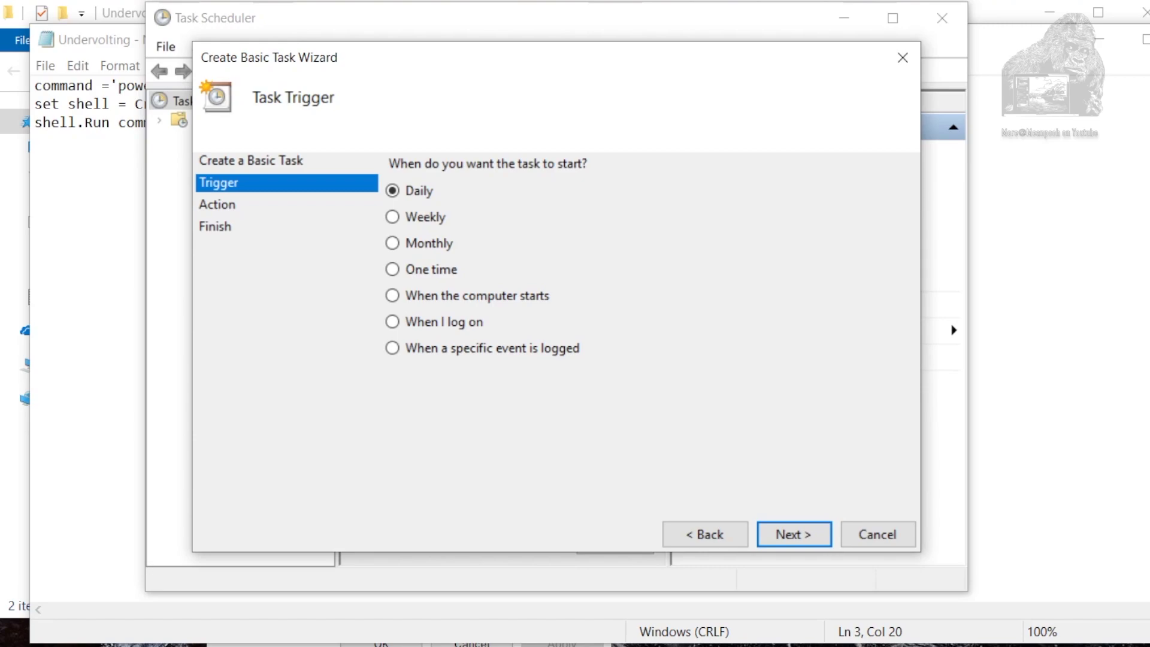
left_click(392, 321)
left_click(794, 534)
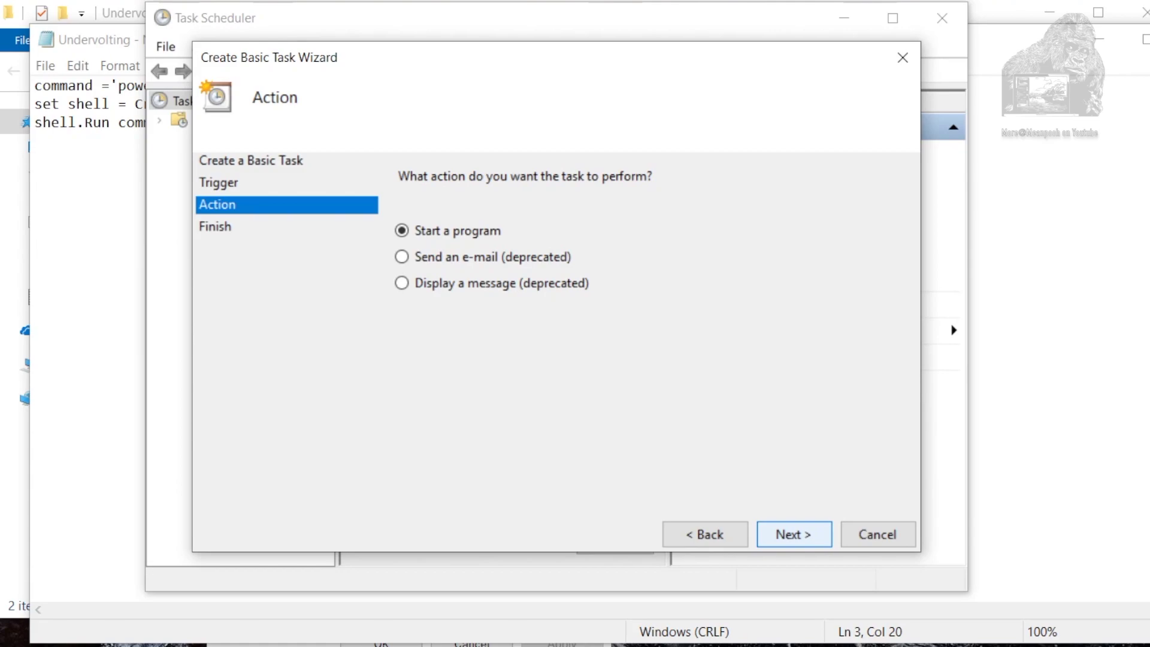
key("Return")
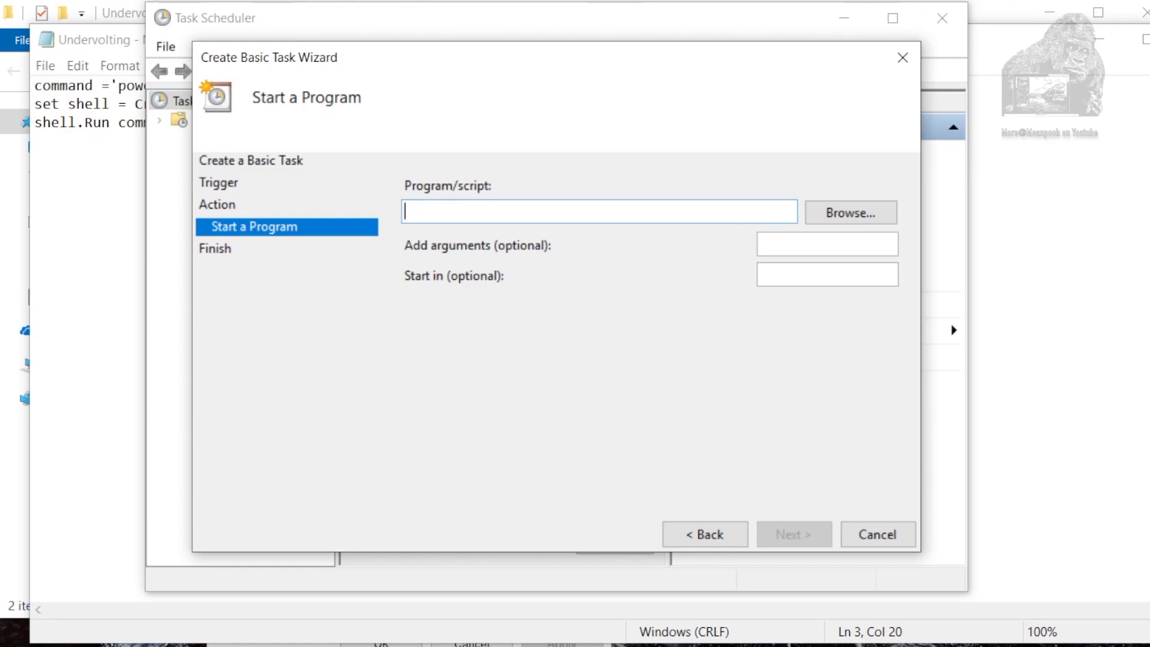
Choose Desktop\Undervolt\Undervolting.vbs as the program to start and proceed to the Summary.
left_click(851, 213)
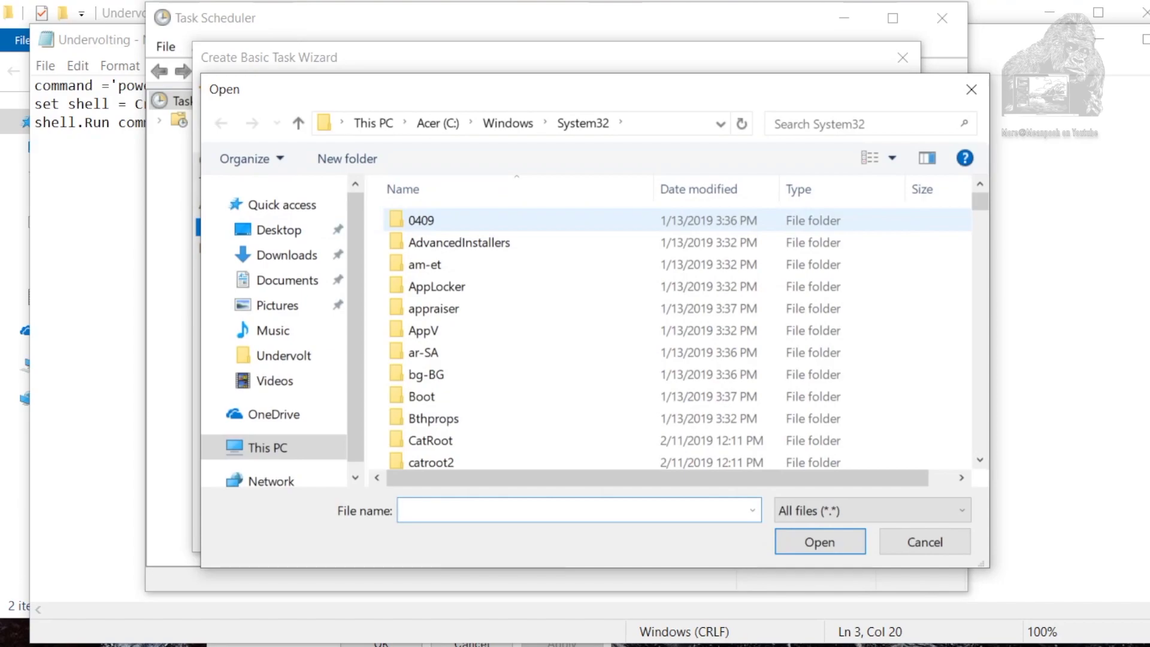
left_click(459, 242)
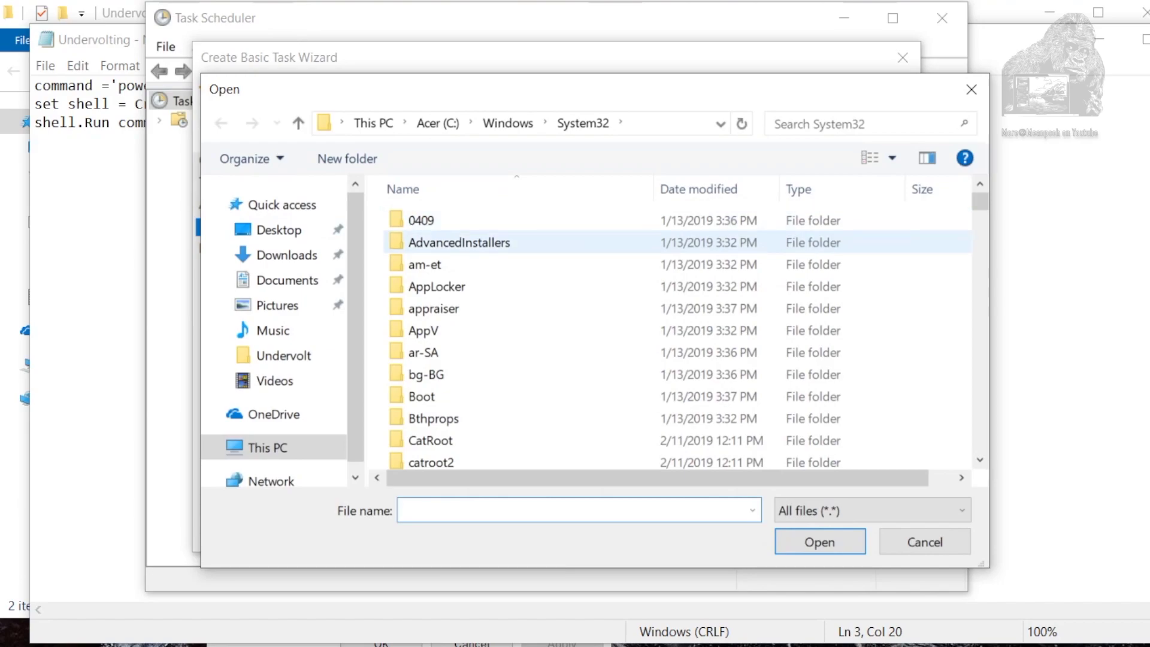
left_click(279, 230)
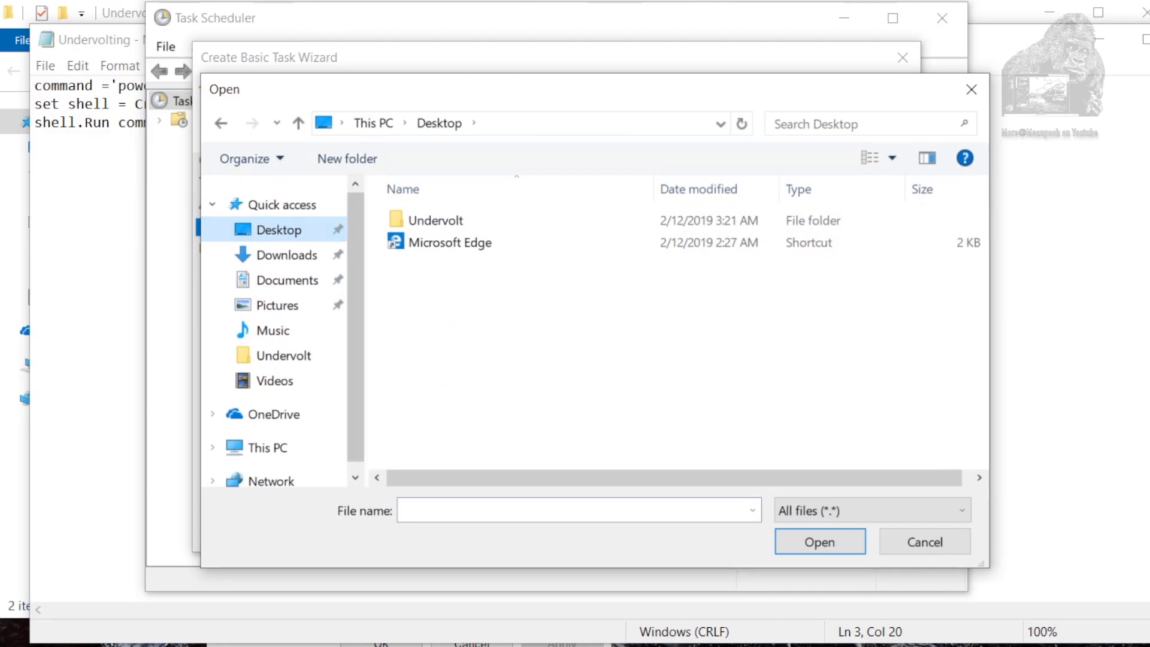
double_click(435, 220)
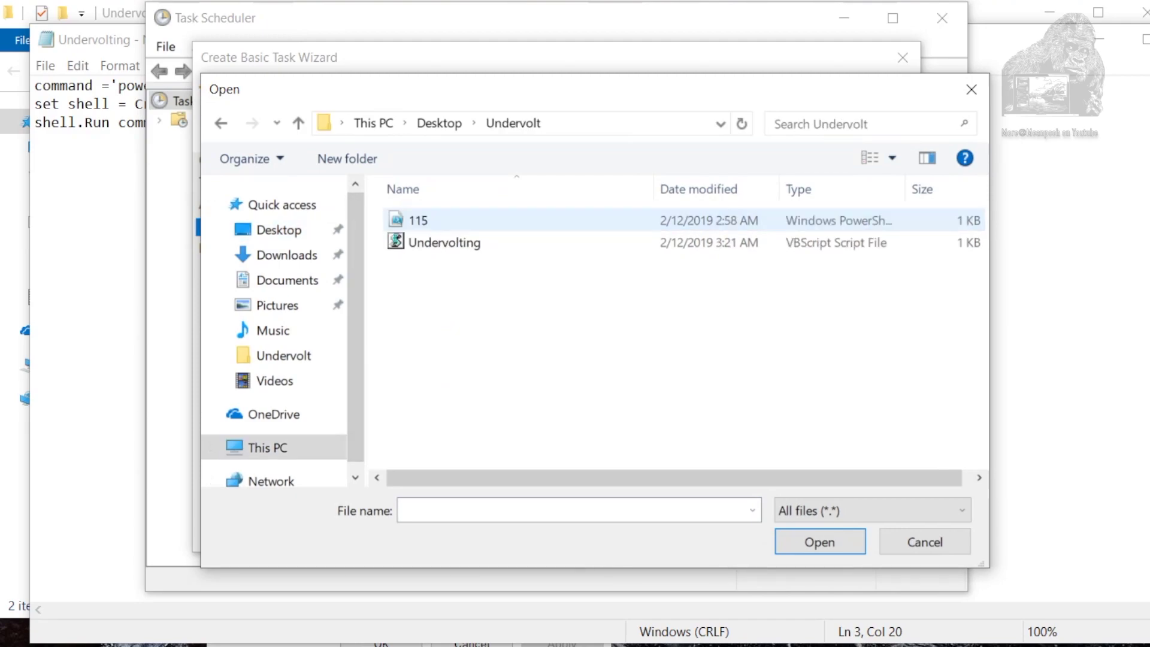
left_click(444, 243)
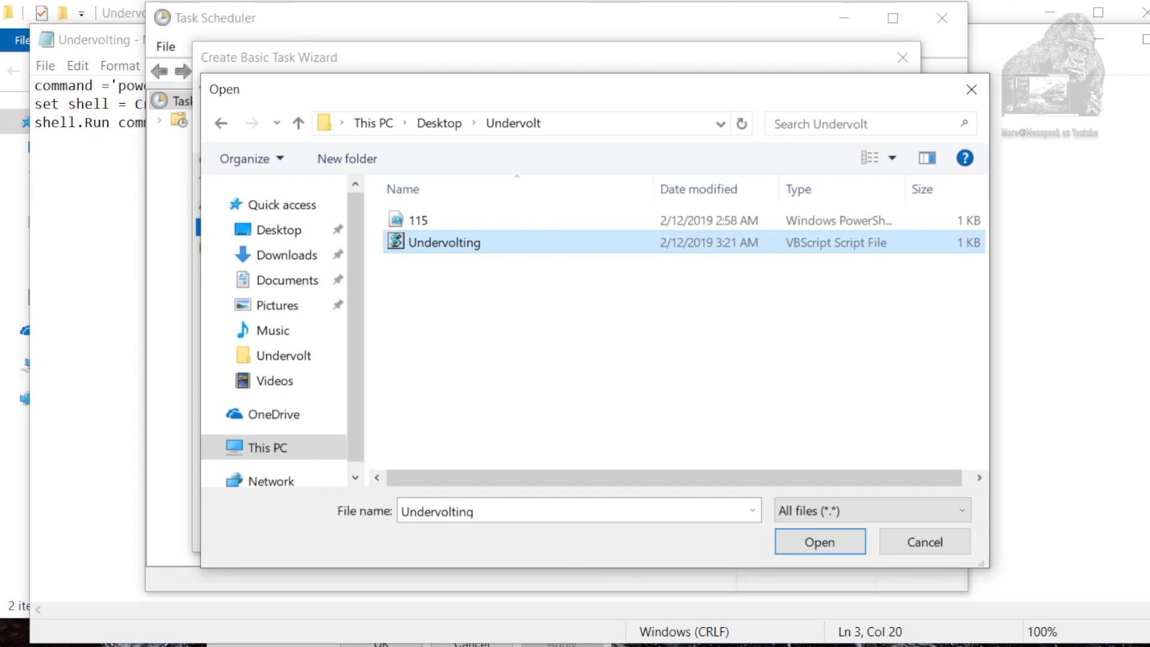
left_click(819, 542)
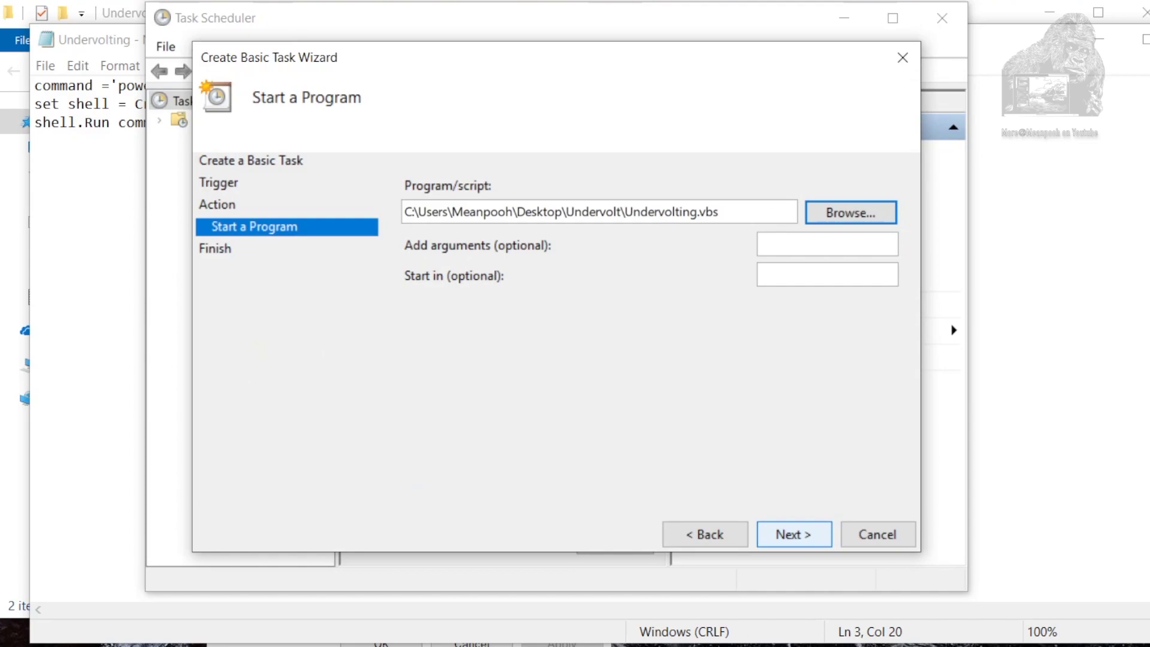
key("Return")
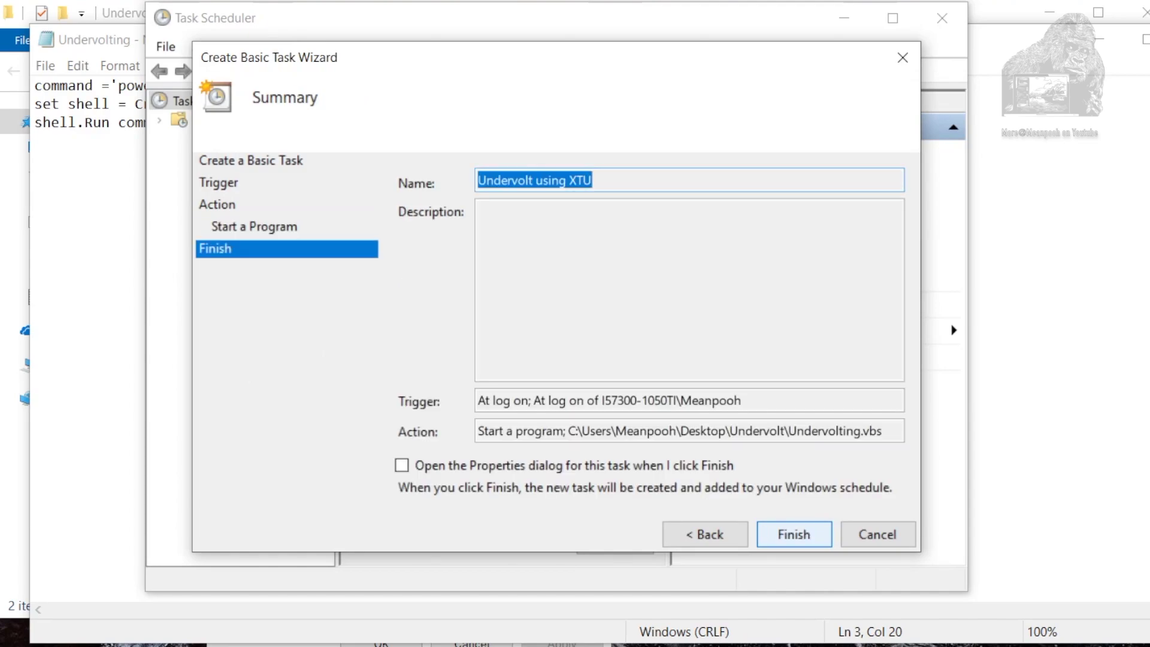
Finish the task, open its Properties, and enable 'Run with highest privileges'.
left_click(402, 465)
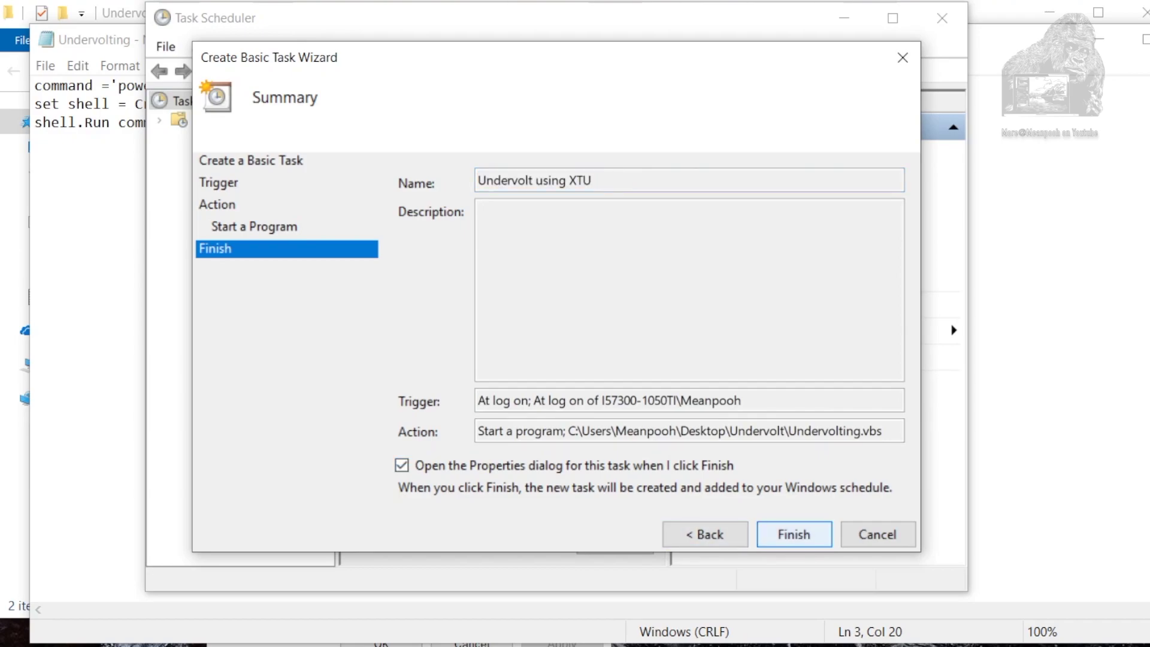
left_click(794, 534)
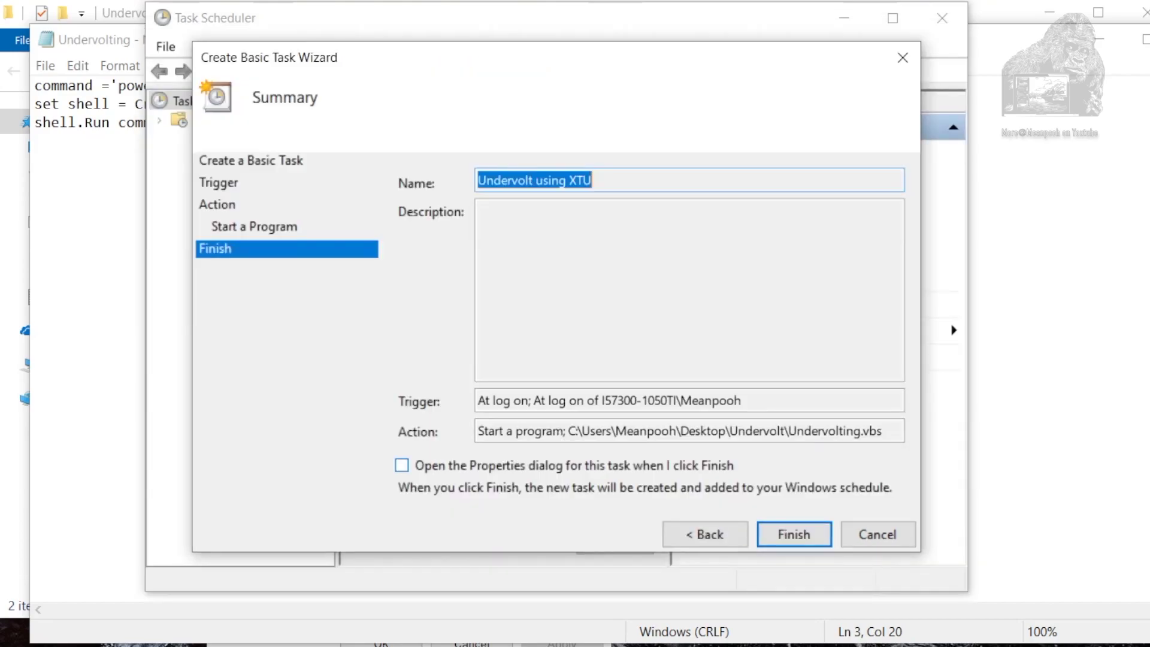
left_click(401, 465)
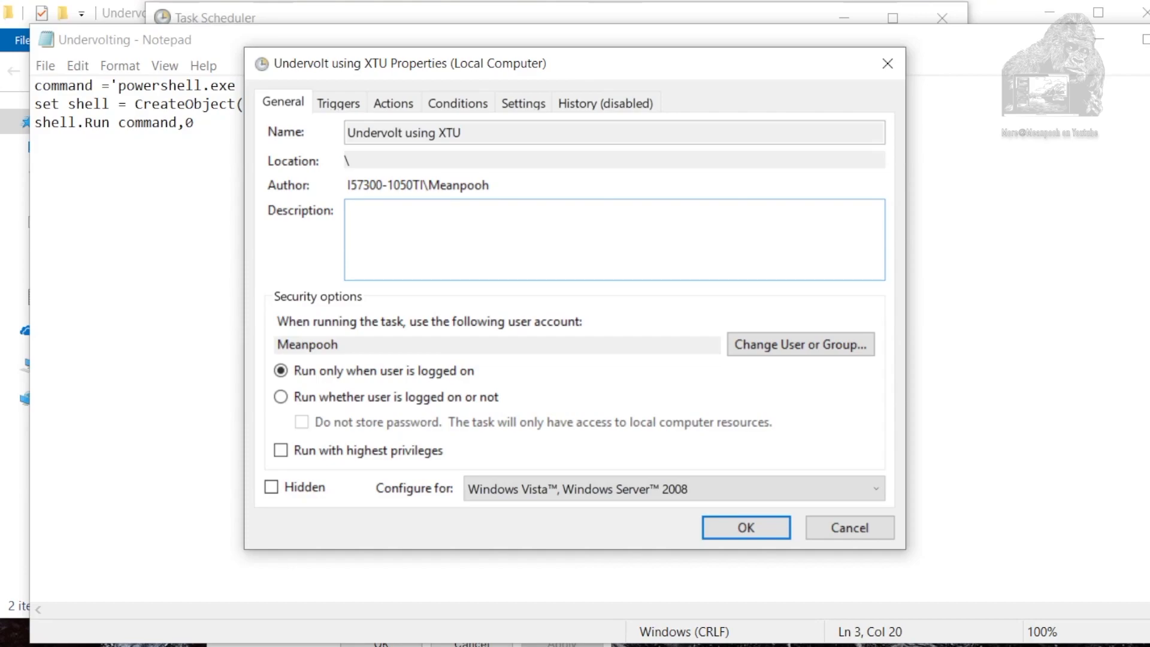
left_click(280, 450)
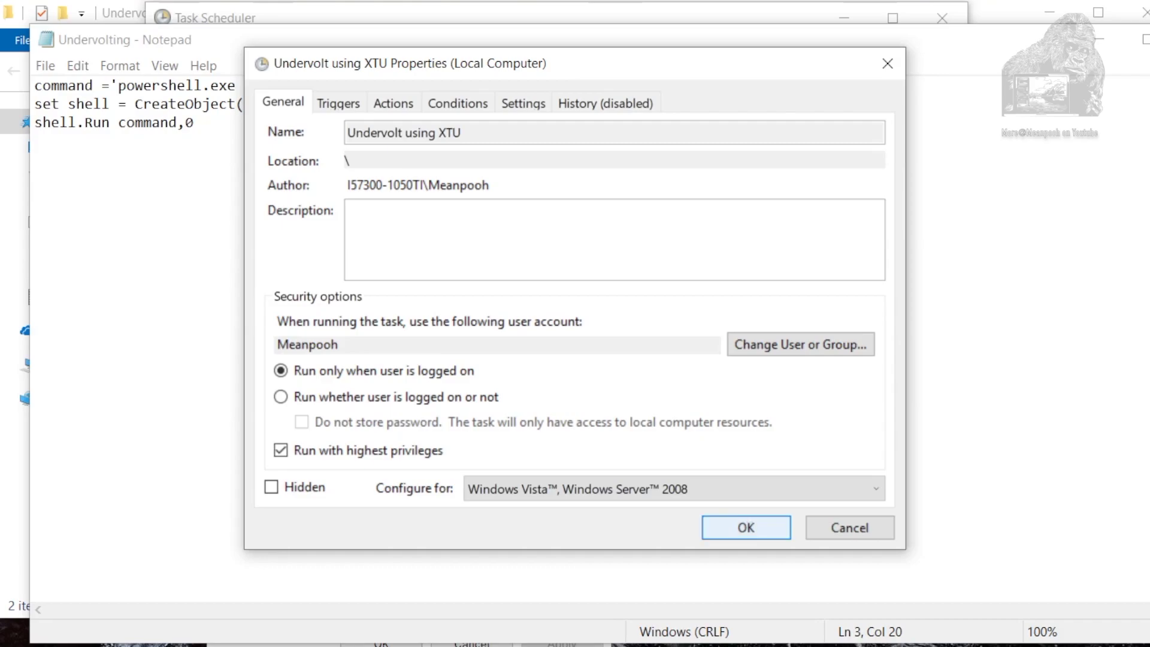
key("Return")
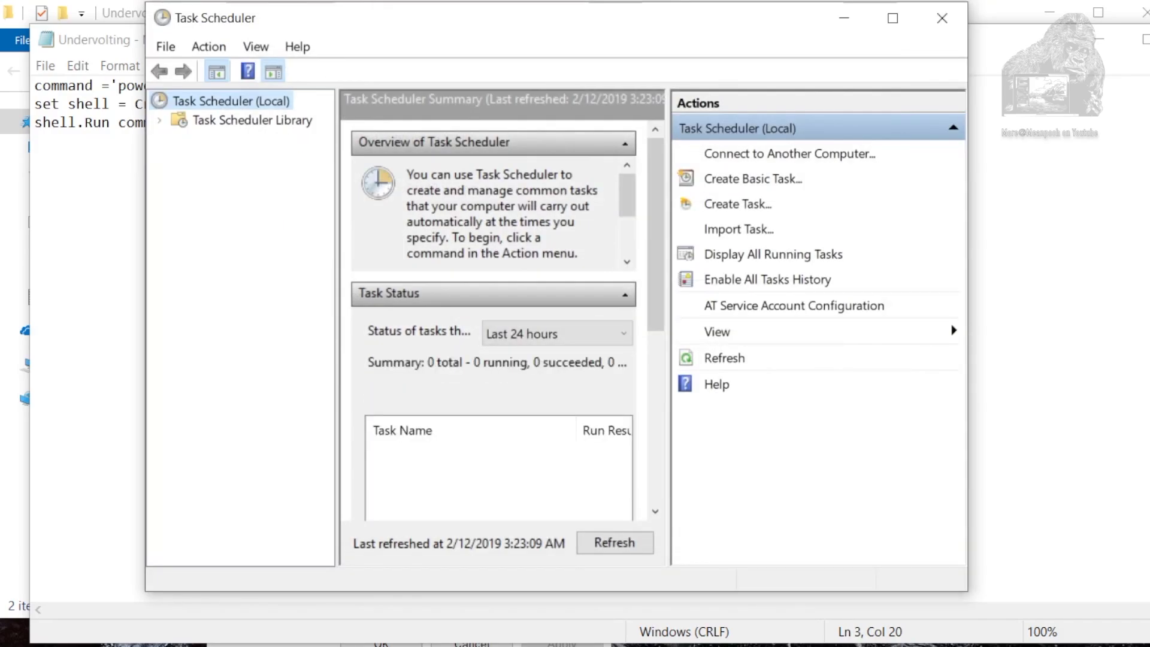
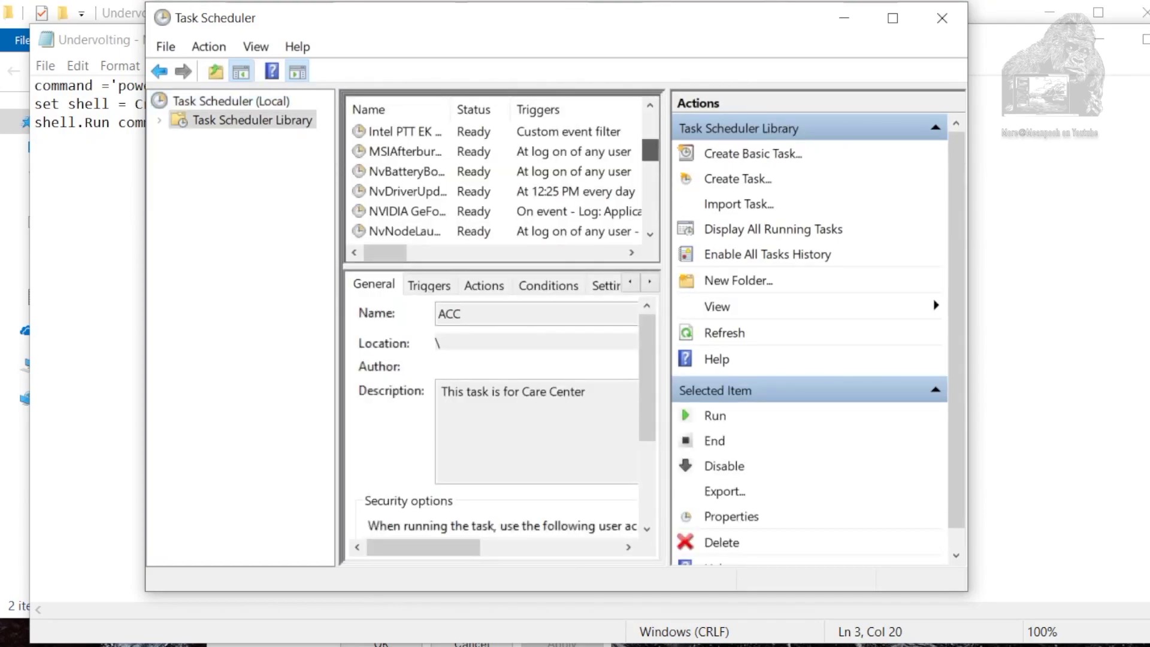
Select the 'Undervolt using XTU' task and review its Triggers, Actions, Conditions, Settings and History.
scroll(497, 180, "down", 3)
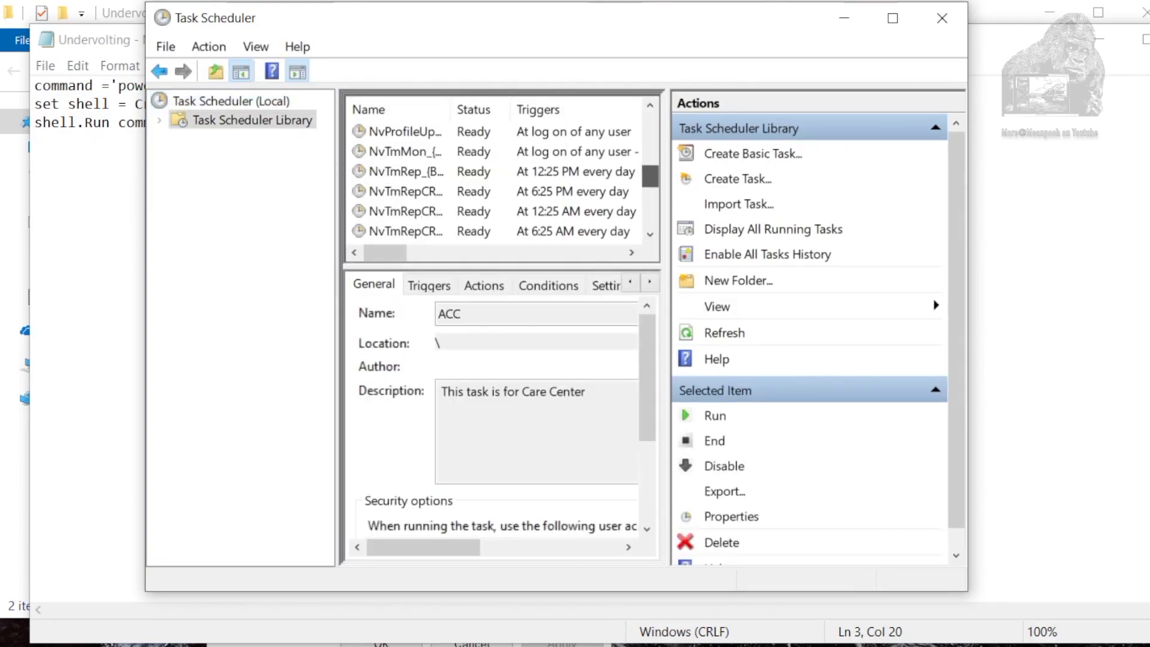
scroll(505, 183, "down", 3)
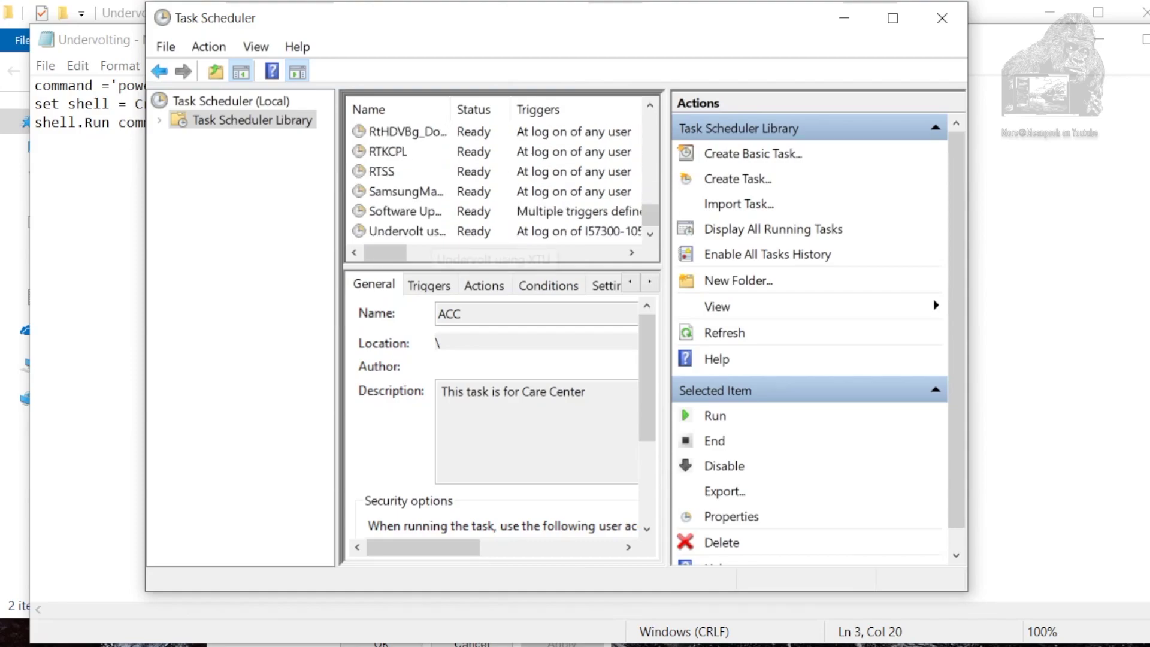
left_click(427, 232)
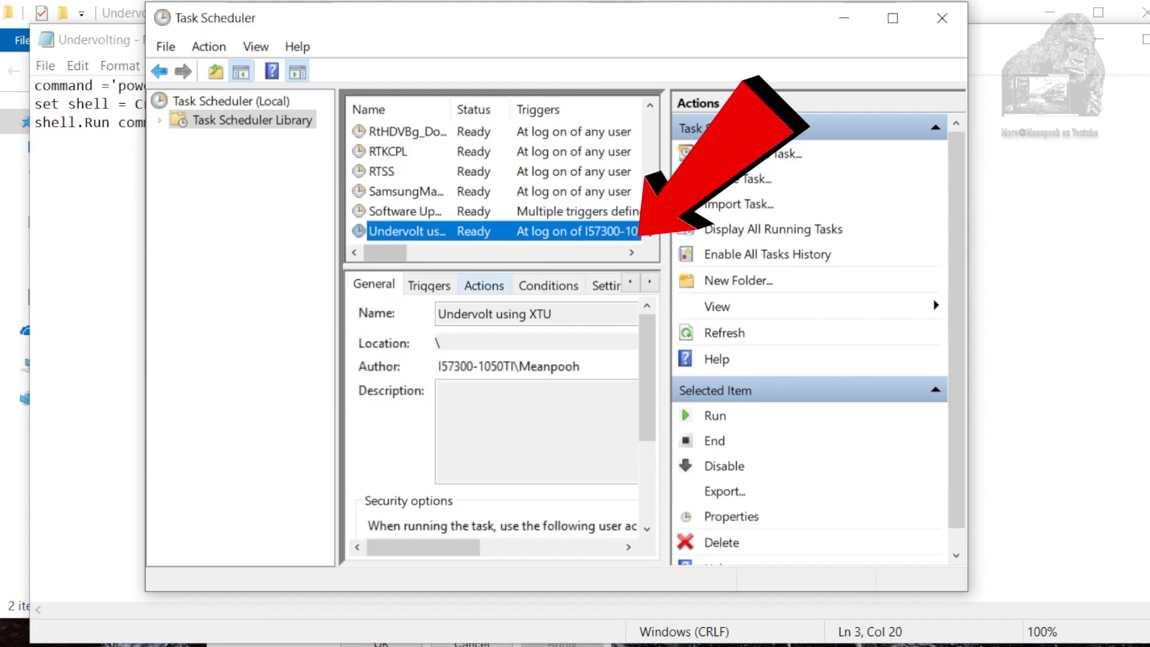
left_click(429, 286)
left_click(484, 286)
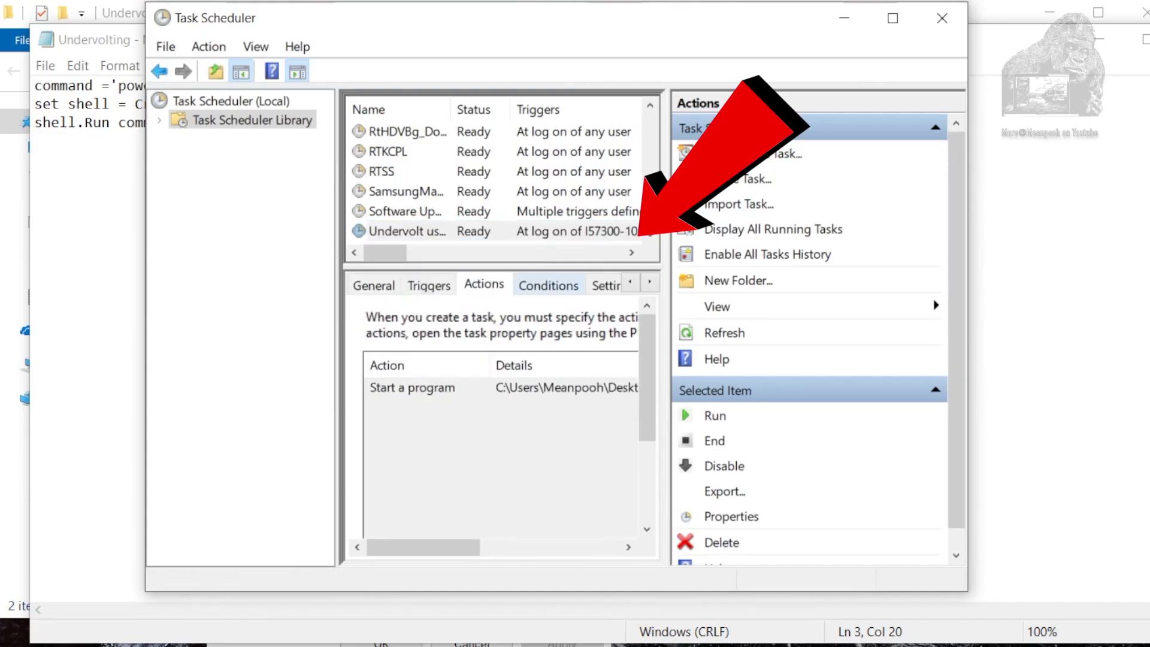
left_click(548, 285)
scroll(500, 419, "down", 3)
scroll(500, 419, "up", 3)
left_click(650, 282)
left_click(650, 282)
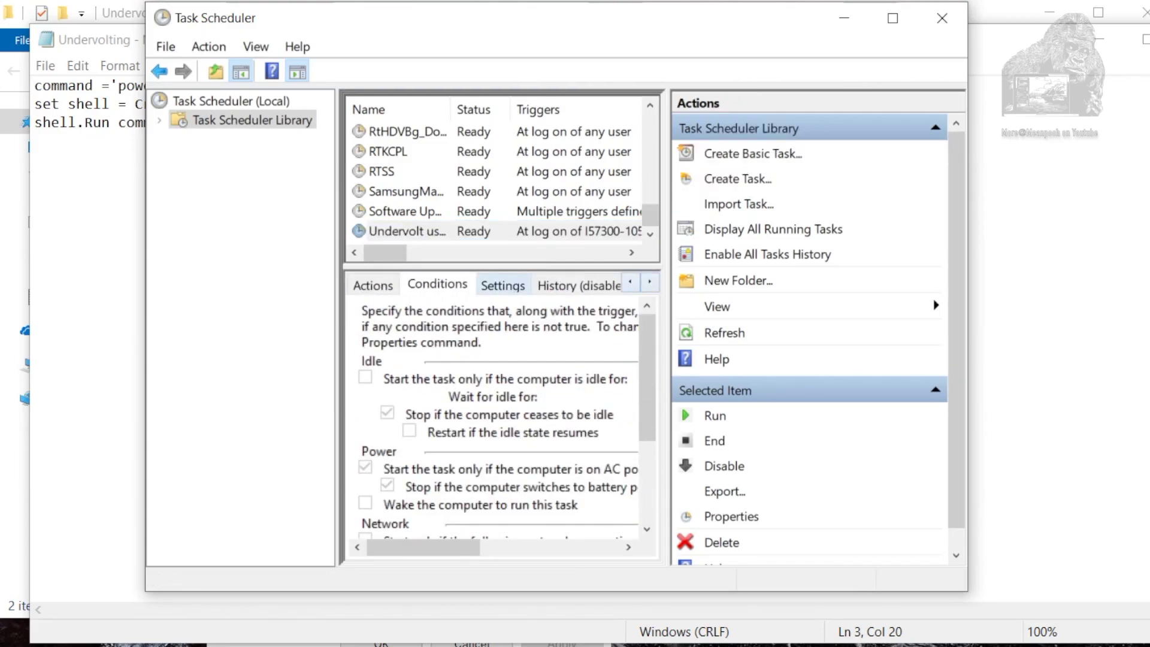
left_click(502, 286)
left_click(579, 286)
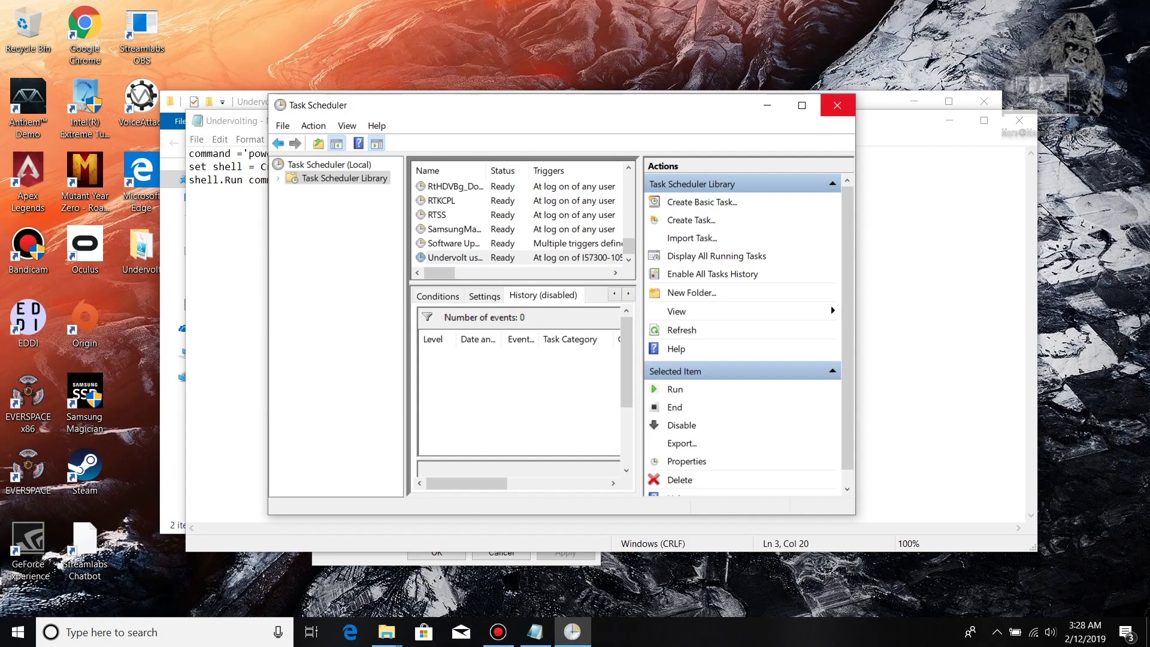
Close Task Scheduler, the script, the 115 properties and the Undervolt folder, moving the syntax error aside.
left_click(837, 105)
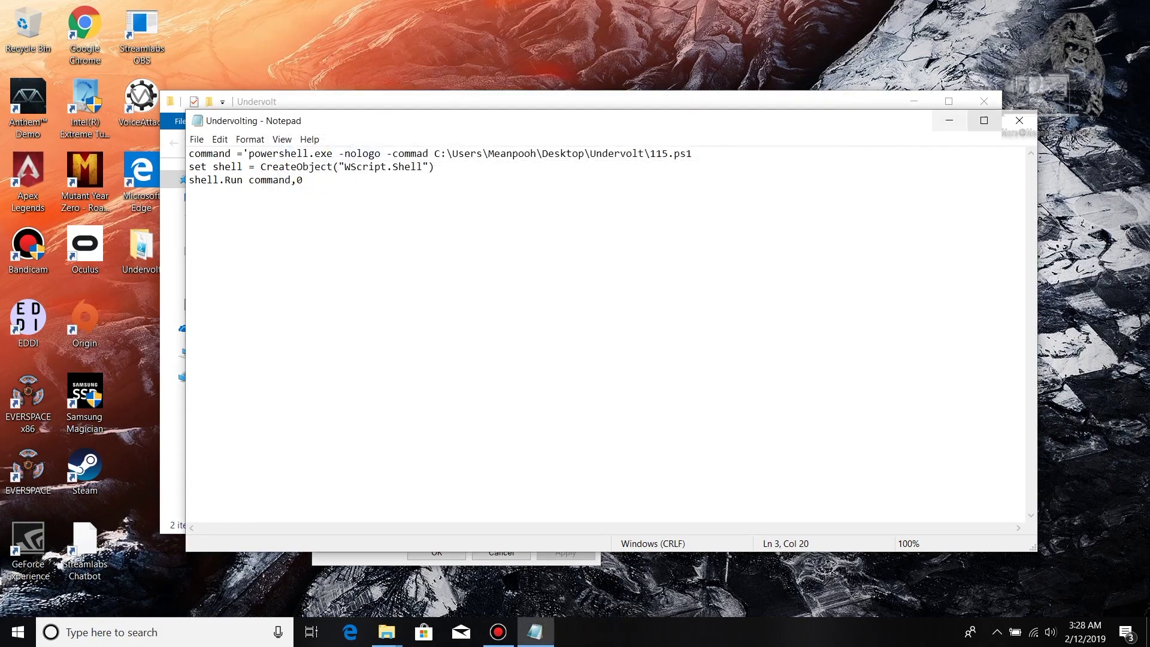
key("alt+F4")
left_click(588, 196)
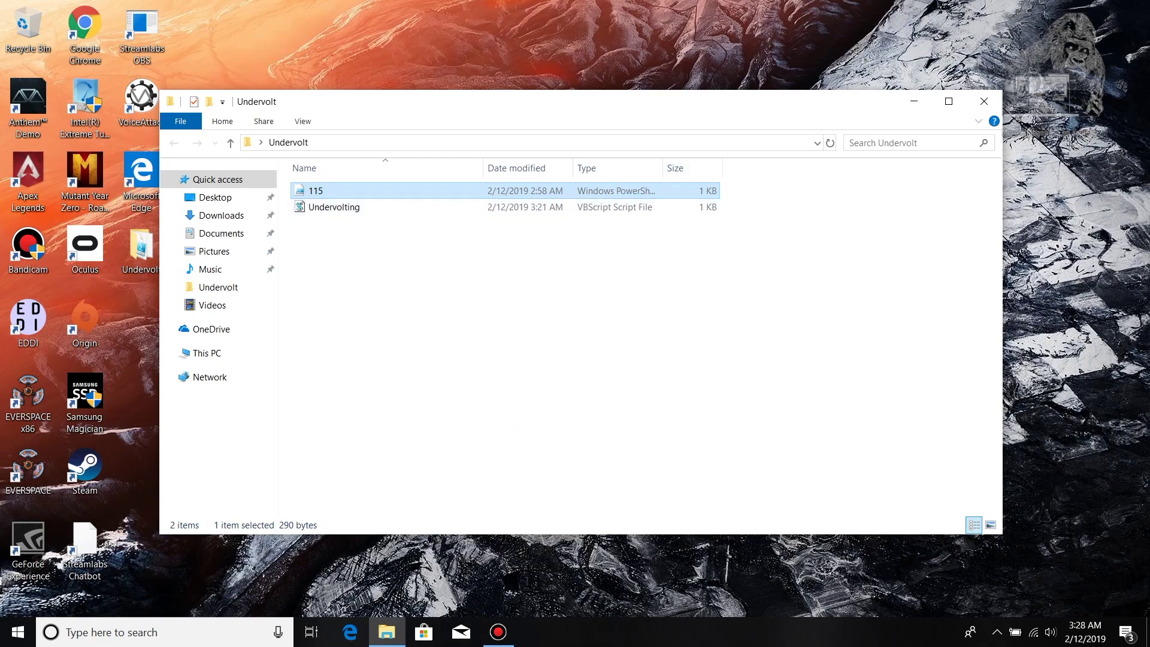
left_click(983, 101)
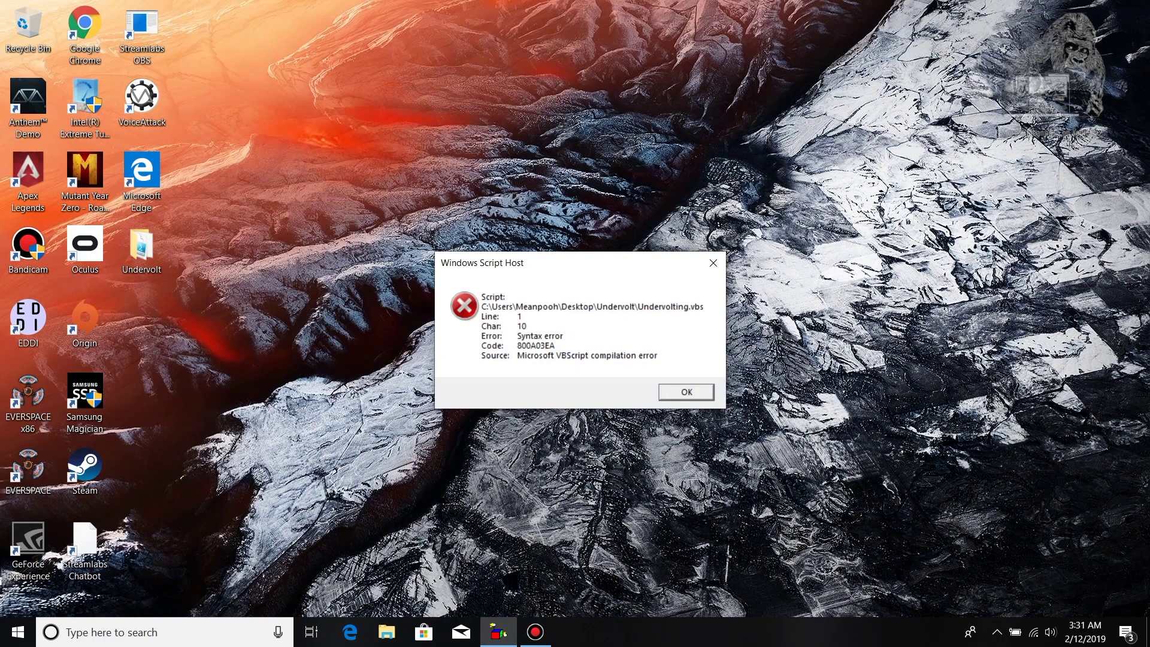
left_click_drag(580, 262, 621, 53)
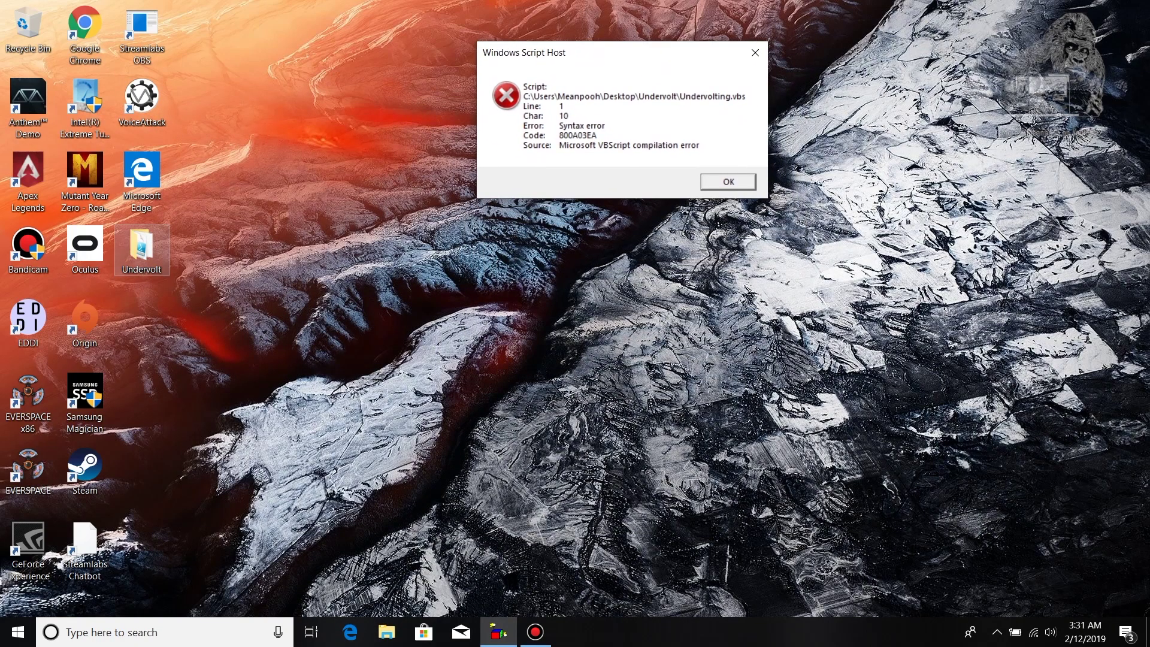
Reopen the Undervolt desktop folder and open Undervolting.vbs in Notepad with Edit.
double_click(141, 248)
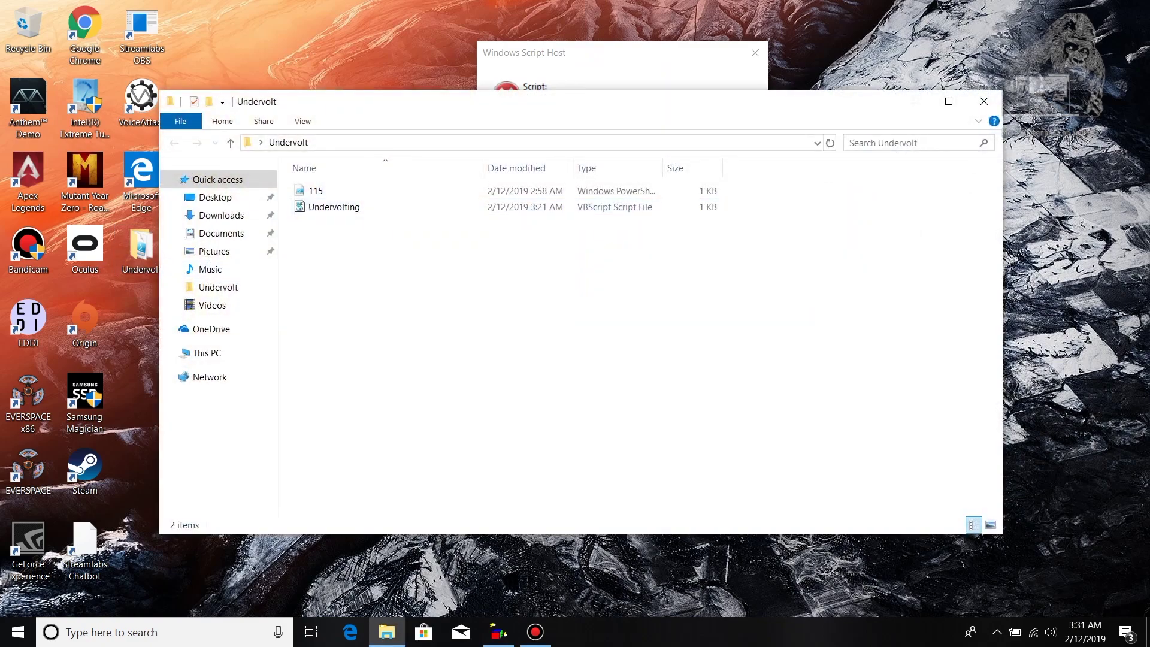
left_click_drag(479, 101, 492, 211)
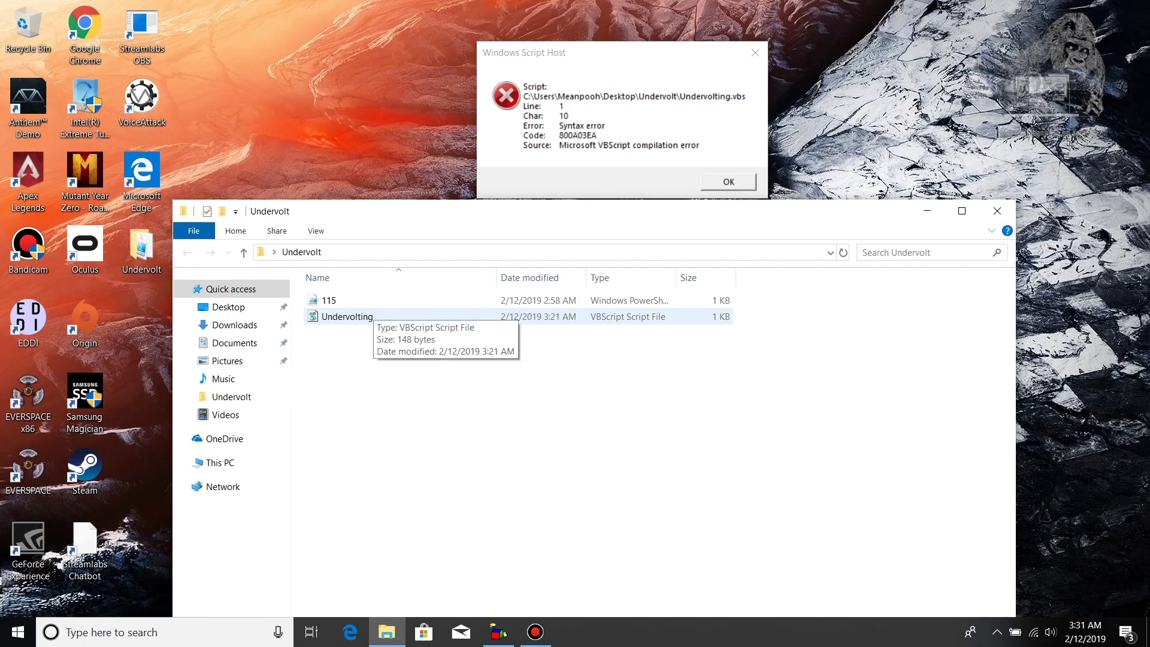
right_click(328, 317)
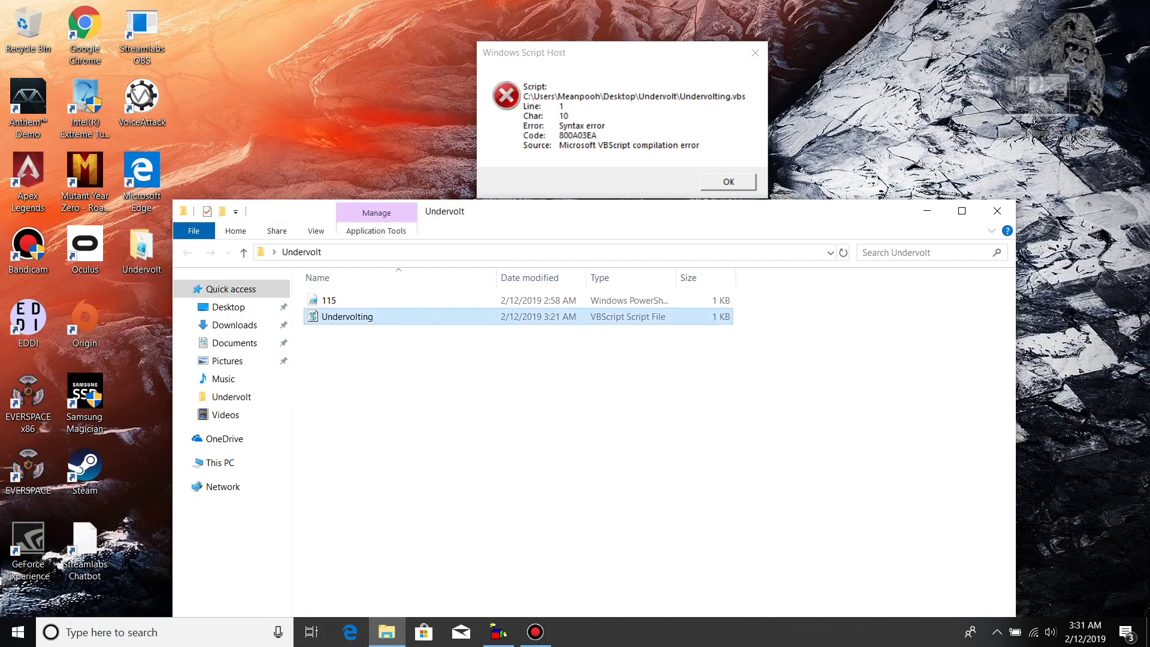
left_click(361, 276)
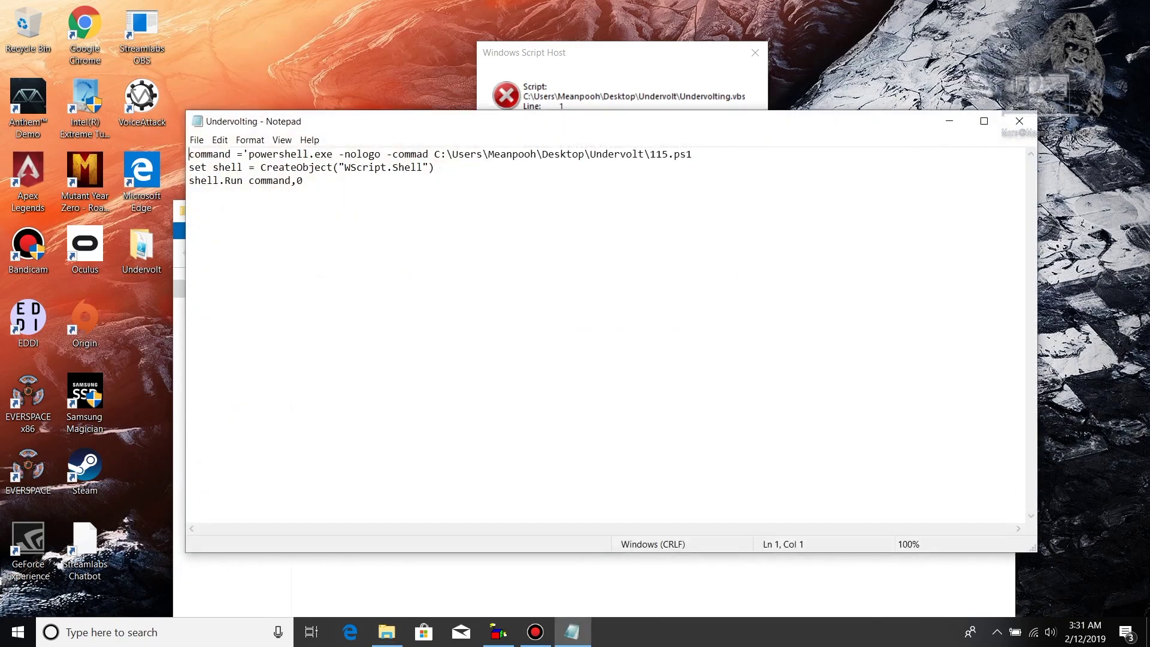
Replace the apostrophe before powershell with a double quote and add a closing quote after 115.ps1.
left_click_drag(479, 121, 530, 192)
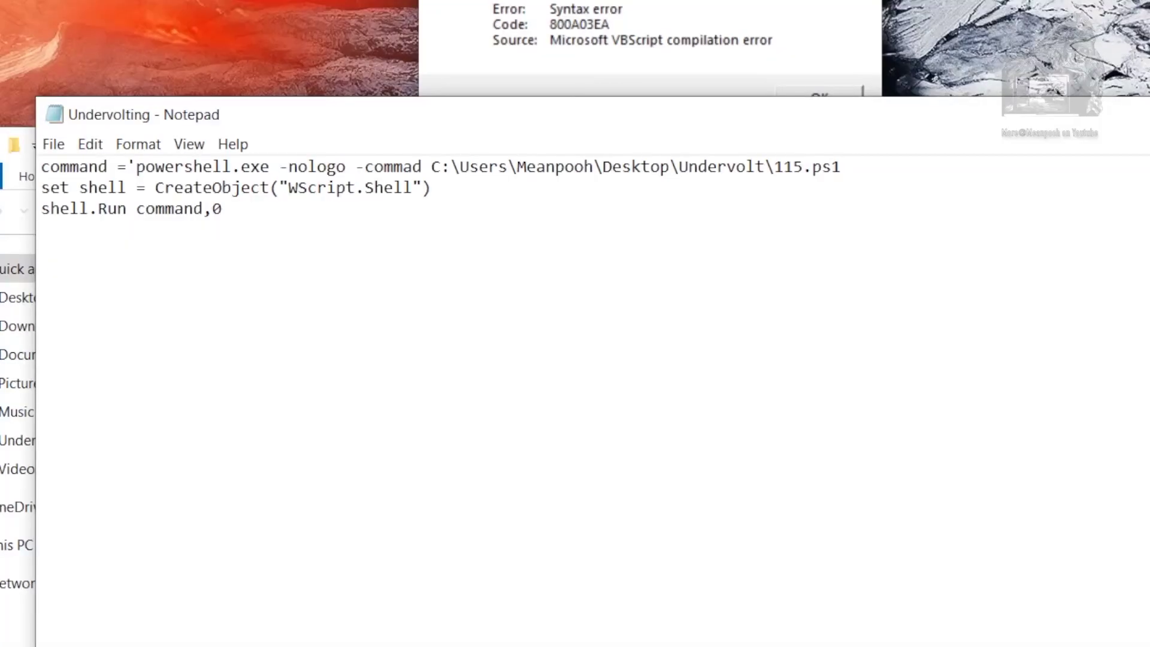
left_click(299, 225)
key("BackSpace")
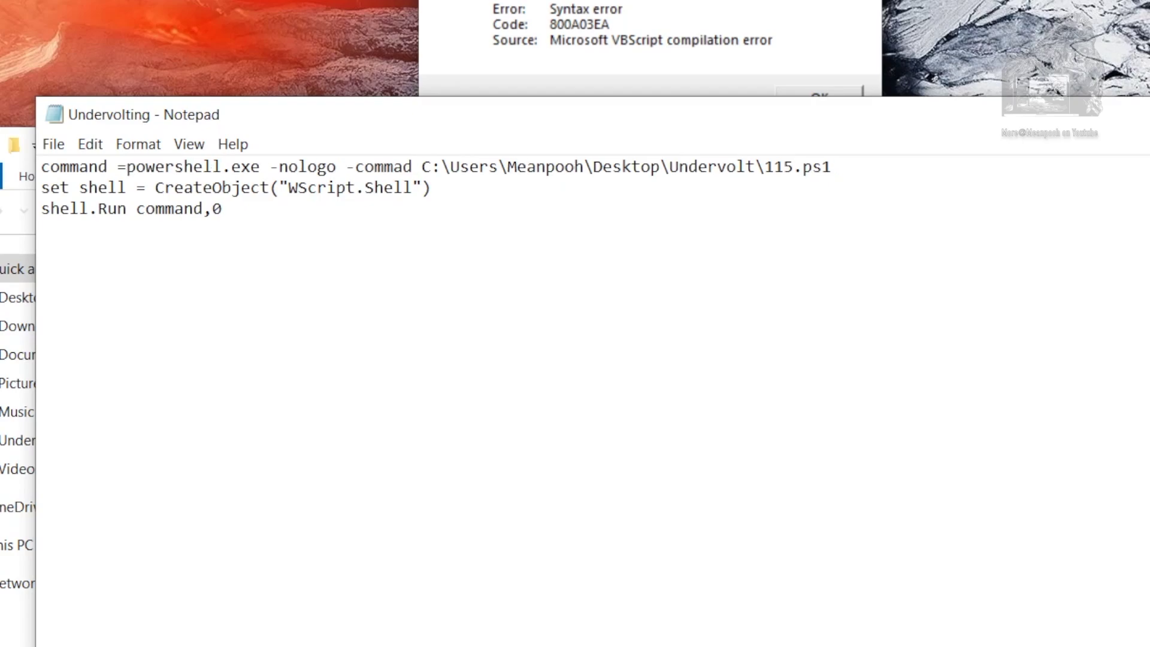
type("\"")
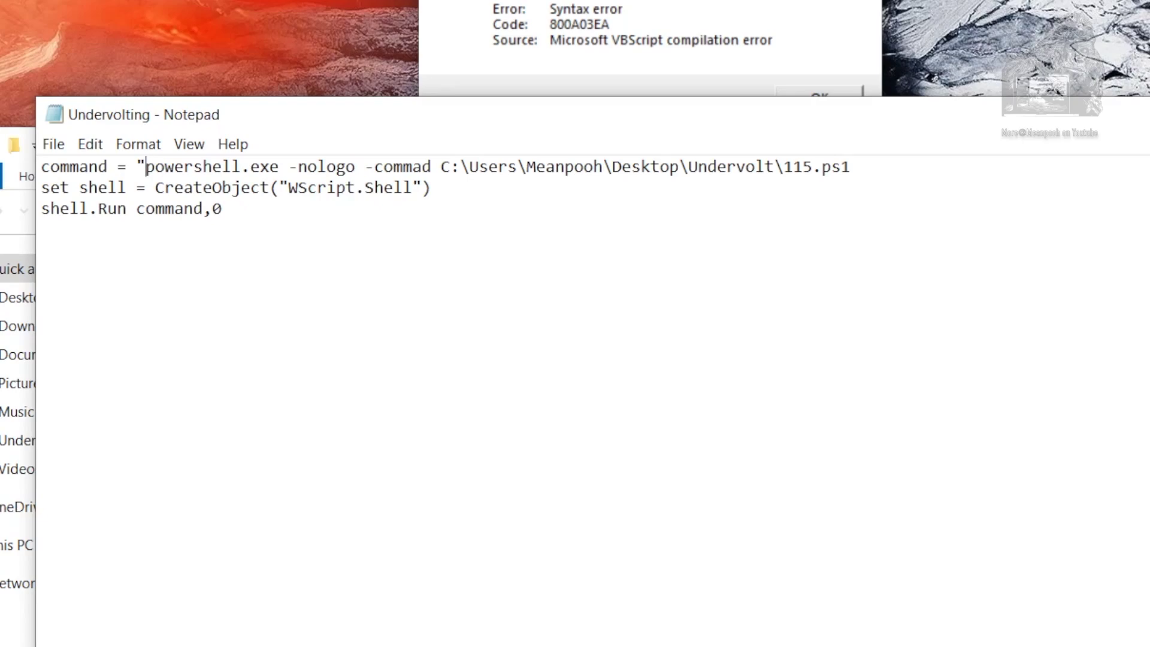
key("End")
type("\"")
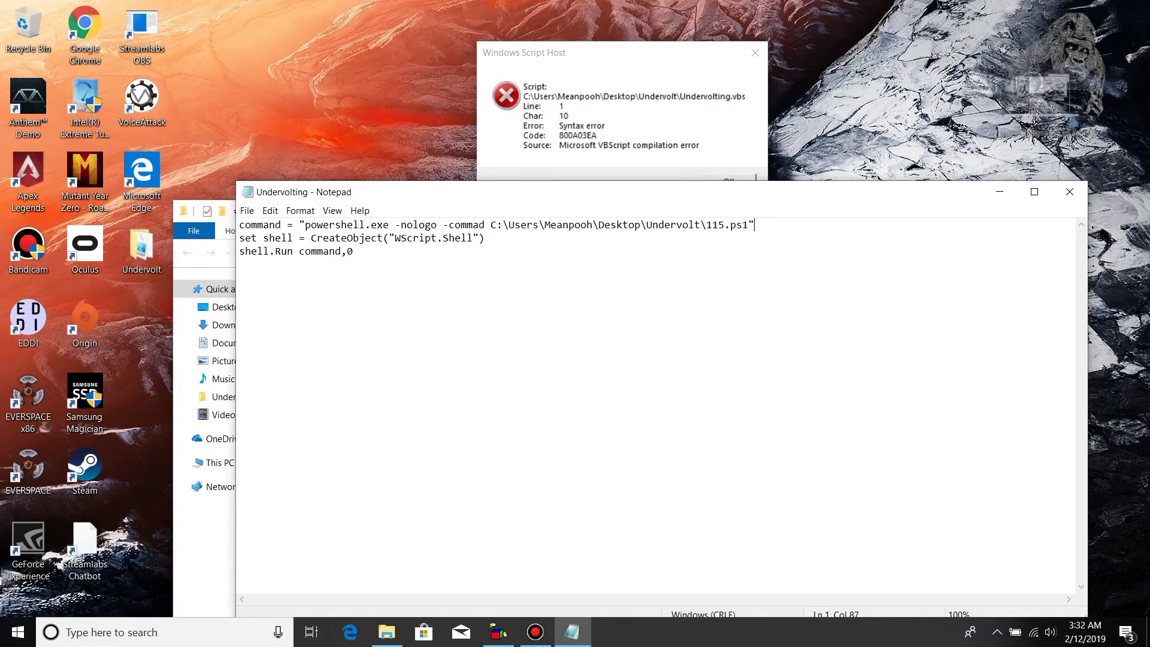
Save the script, dismiss the syntax error, close Notepad, and select Undervolting.vbs.
left_click(246, 210)
left_click(263, 255)
left_click(755, 53)
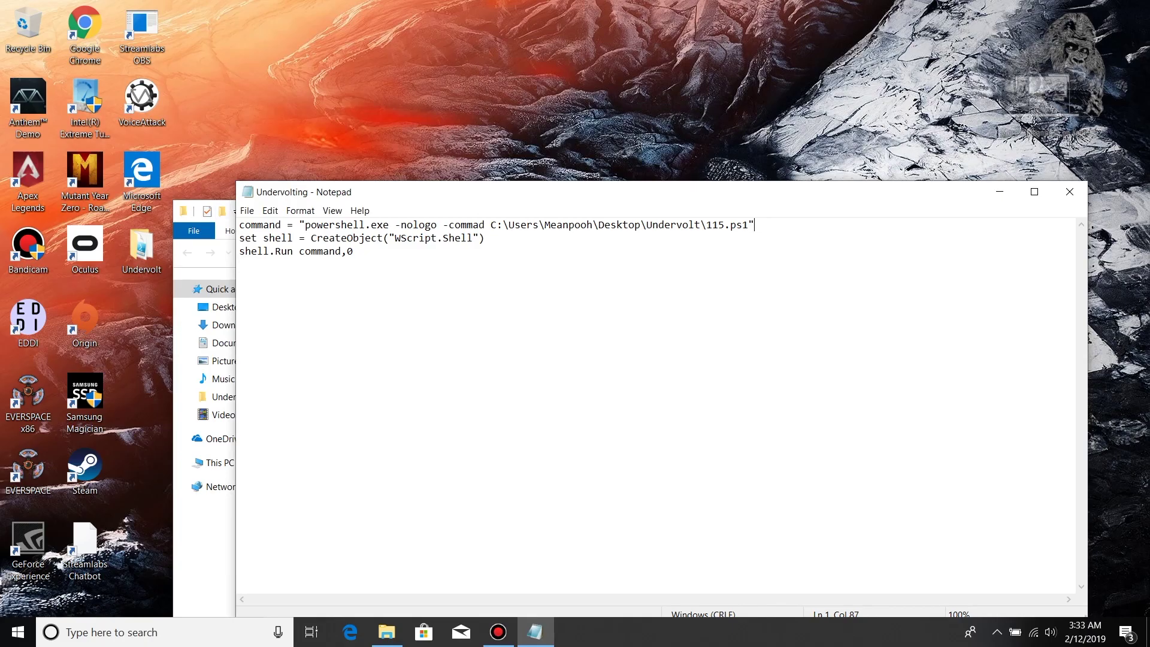
left_click(1068, 191)
left_click(997, 211)
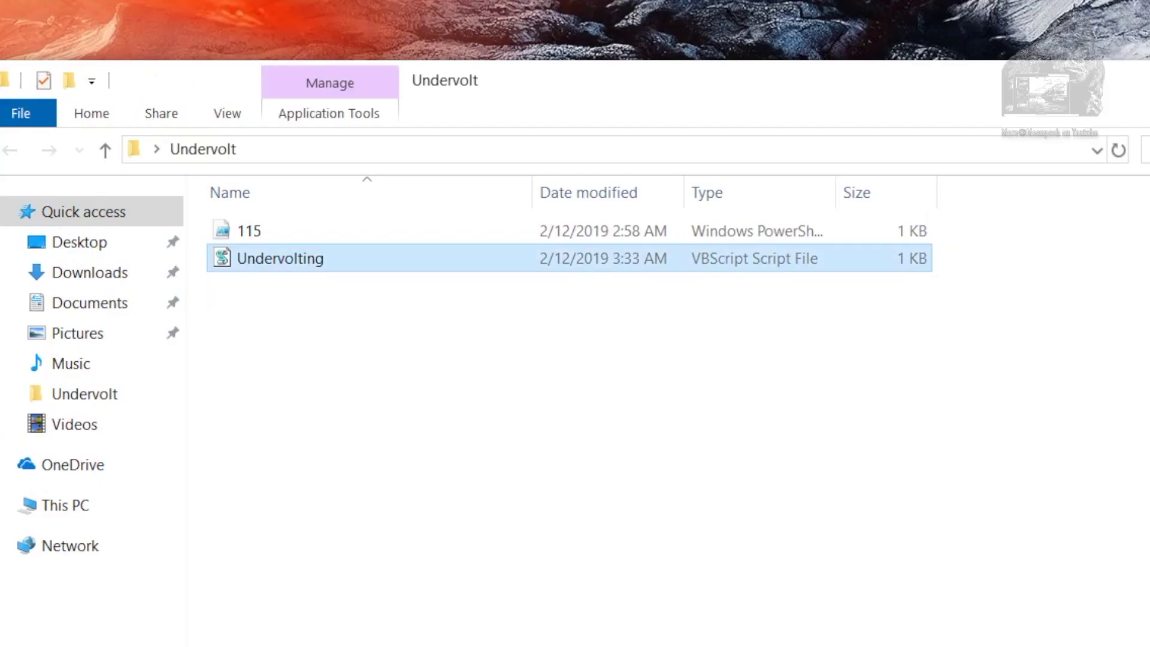
Edit Undervolting.vbs and insert the missing 'n' so -commad reads -command.
right_click(360, 316)
left_click(361, 243)
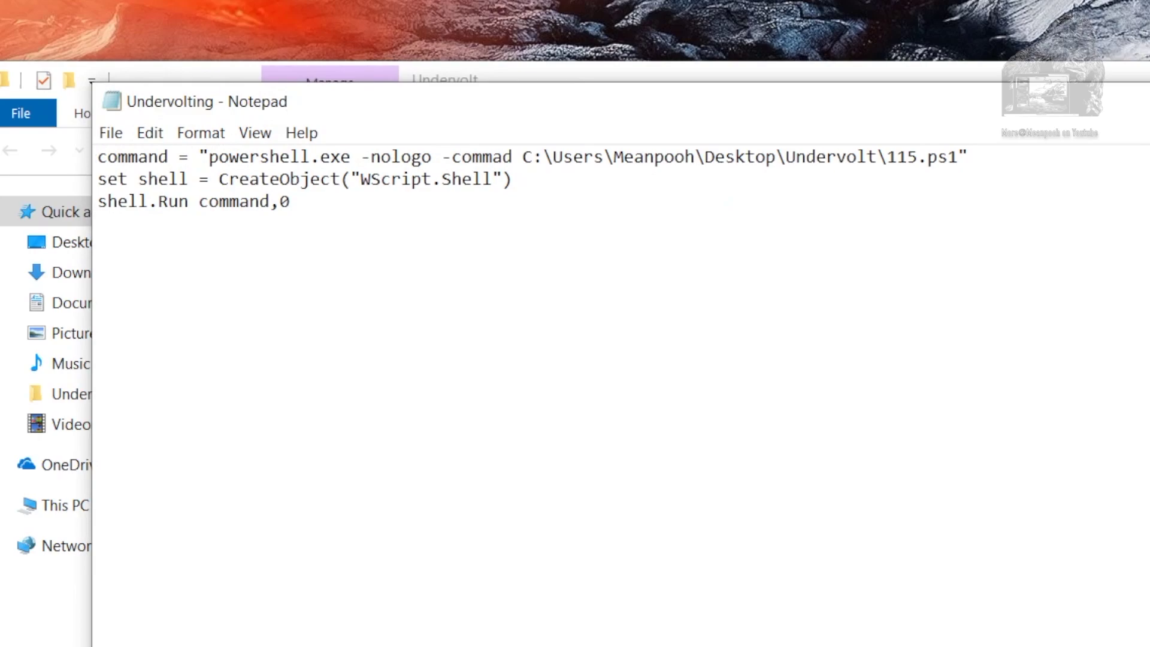
left_click(502, 157)
type("n")
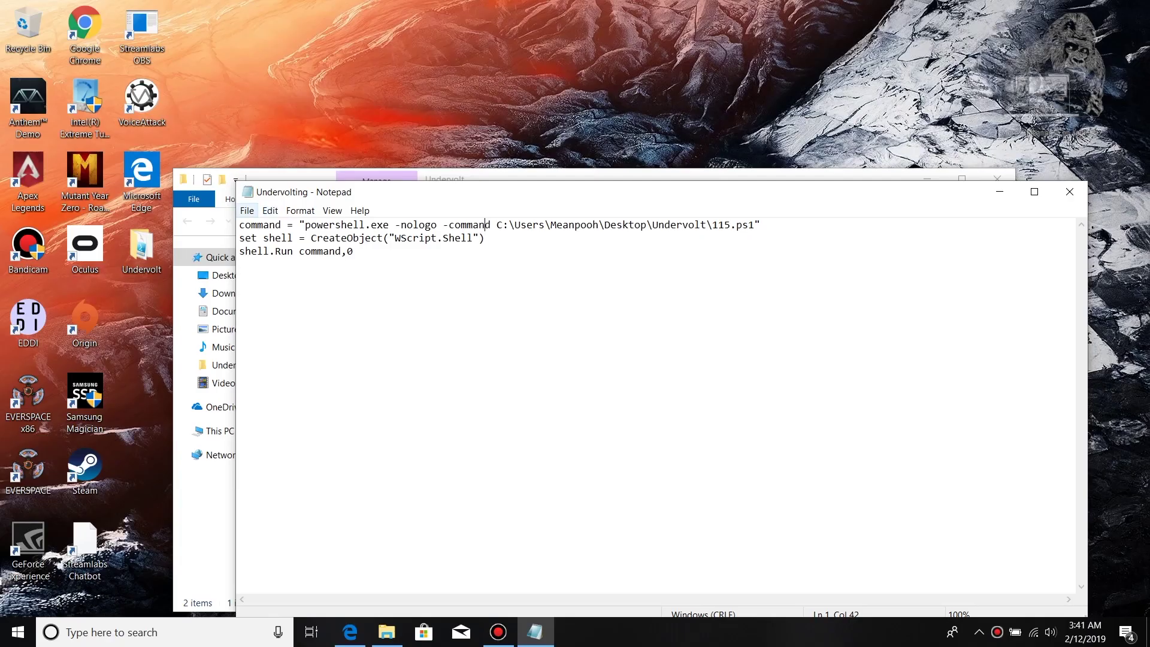
Save the corrected launcher, close Notepad and the Undervolt folder, and launch Intel XTU.
left_click(246, 211)
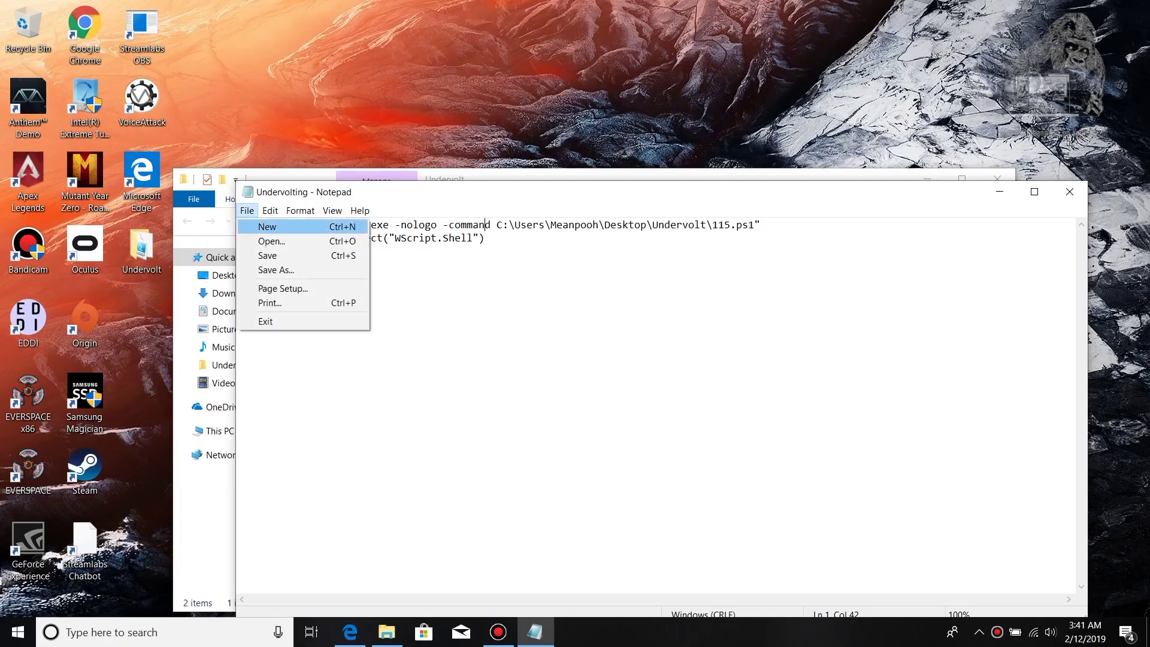
left_click(264, 254)
left_click(1069, 191)
left_click(996, 179)
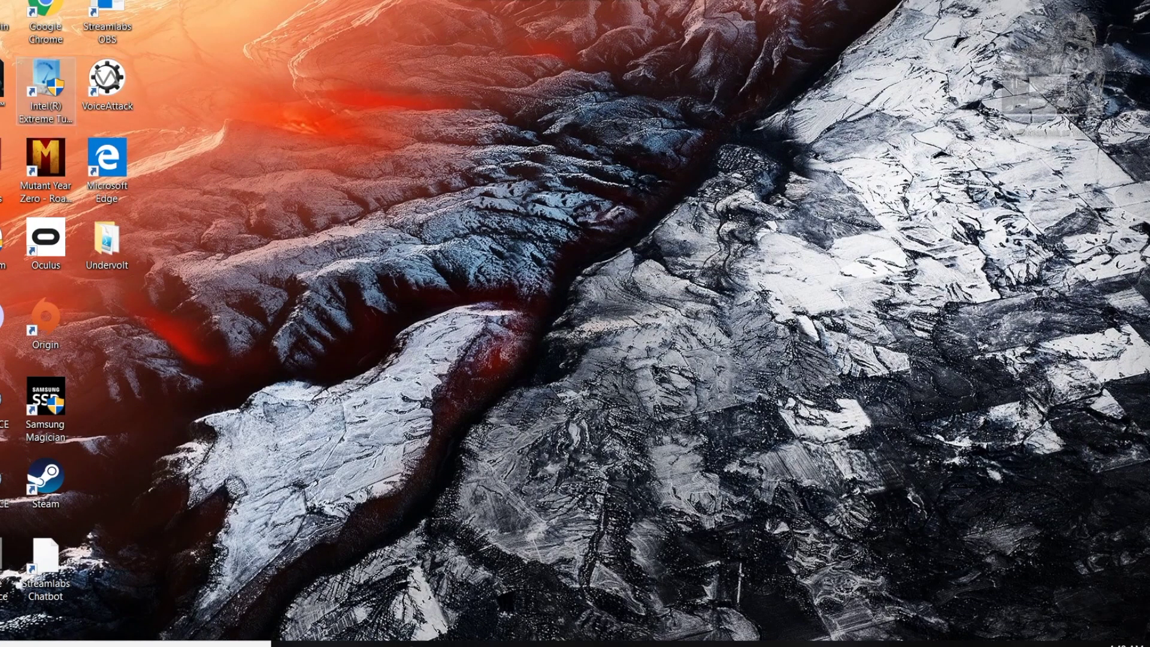
double_click(46, 90)
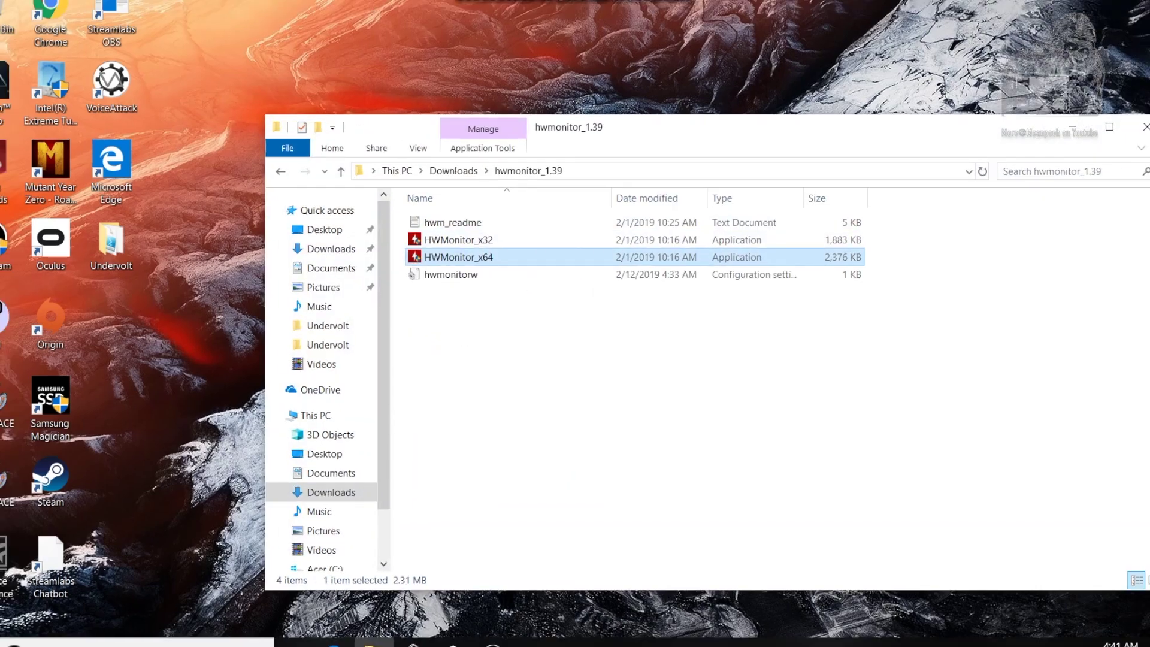
Run HWMonitor_x64, read the -0.118 V IA Offset, and move it aside to reveal the Undervolt folder.
double_click(458, 257)
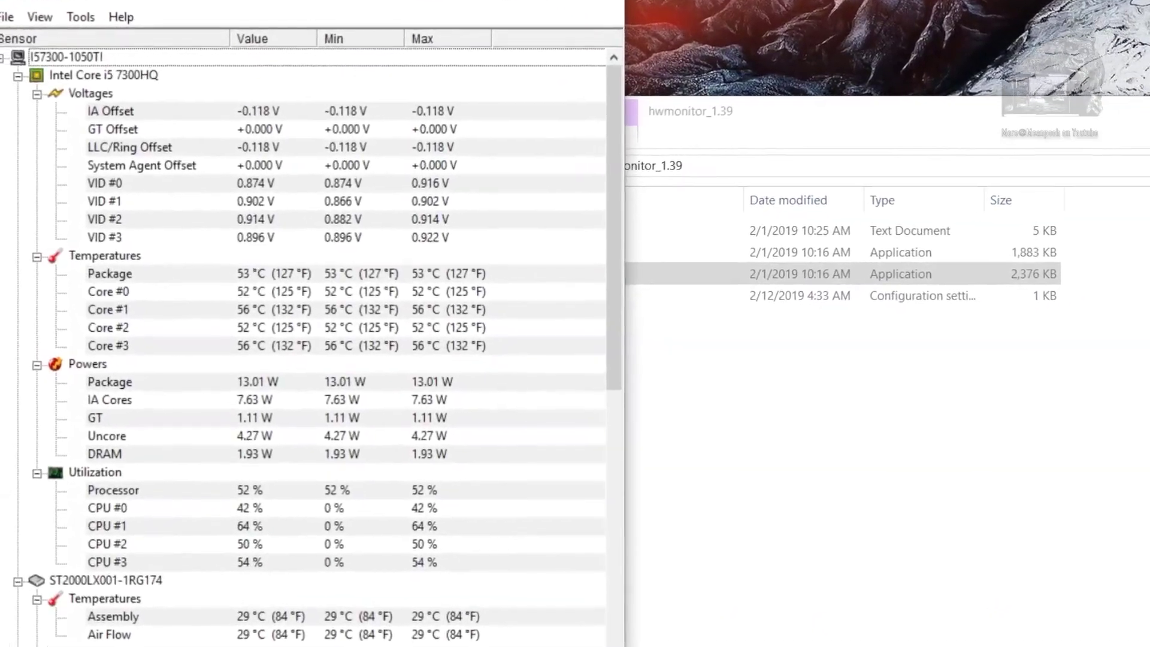
scroll(257, 353, "down", 15)
scroll(336, 336, "up", 8)
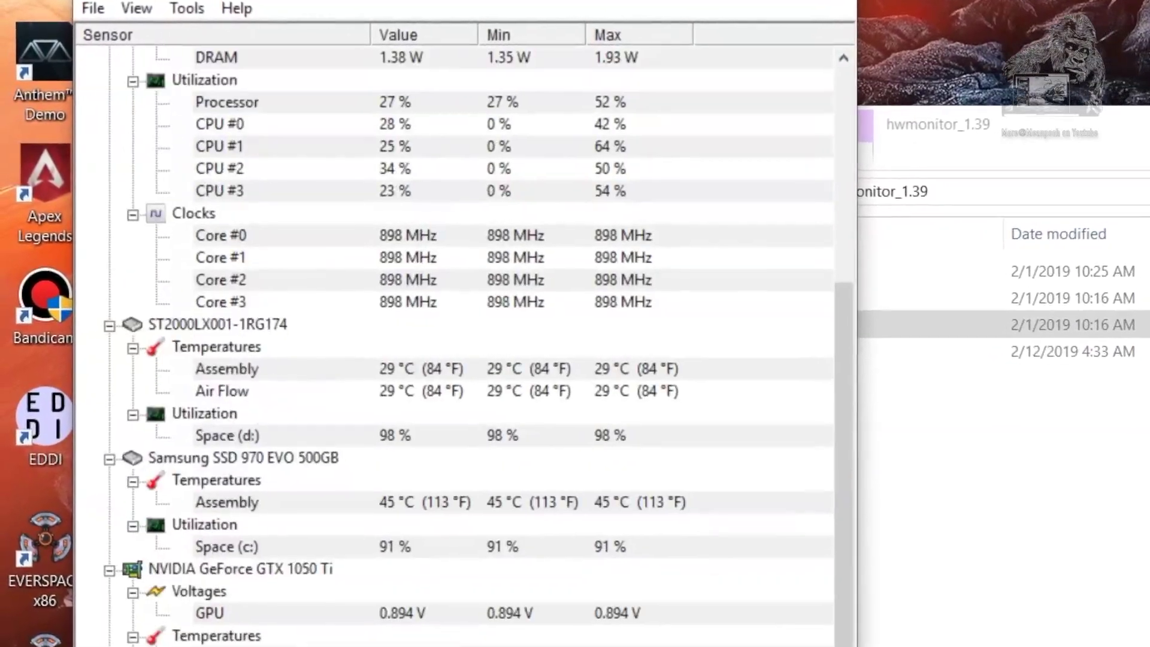
scroll(473, 335, "up", 7)
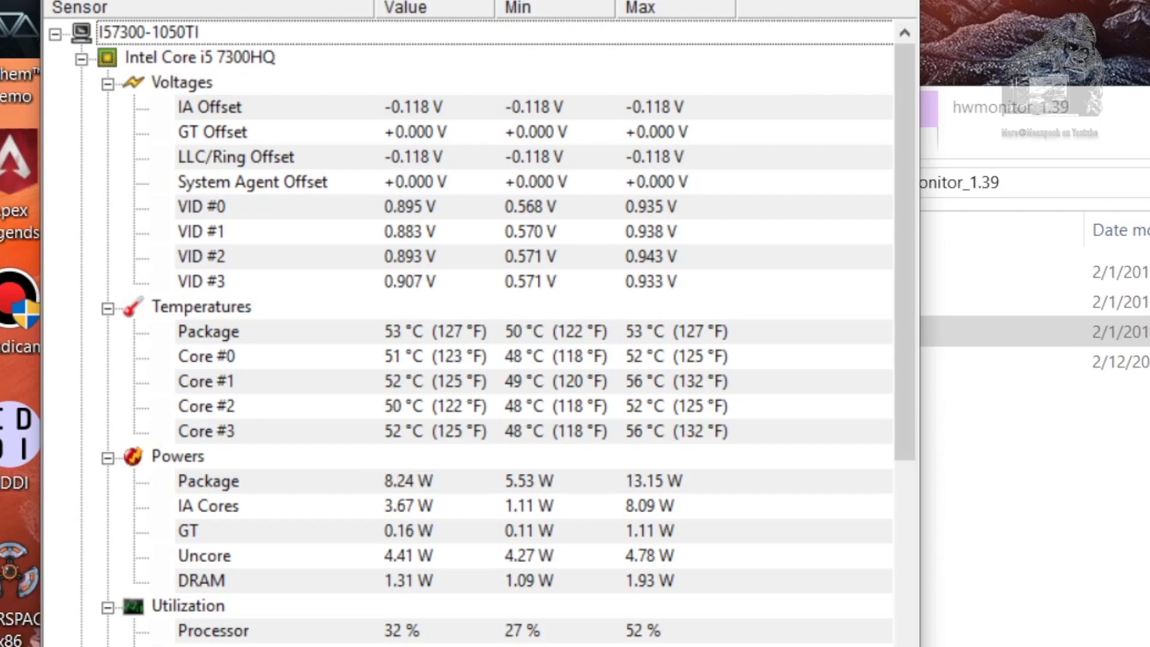
left_click_drag(419, 0, 1143, 0)
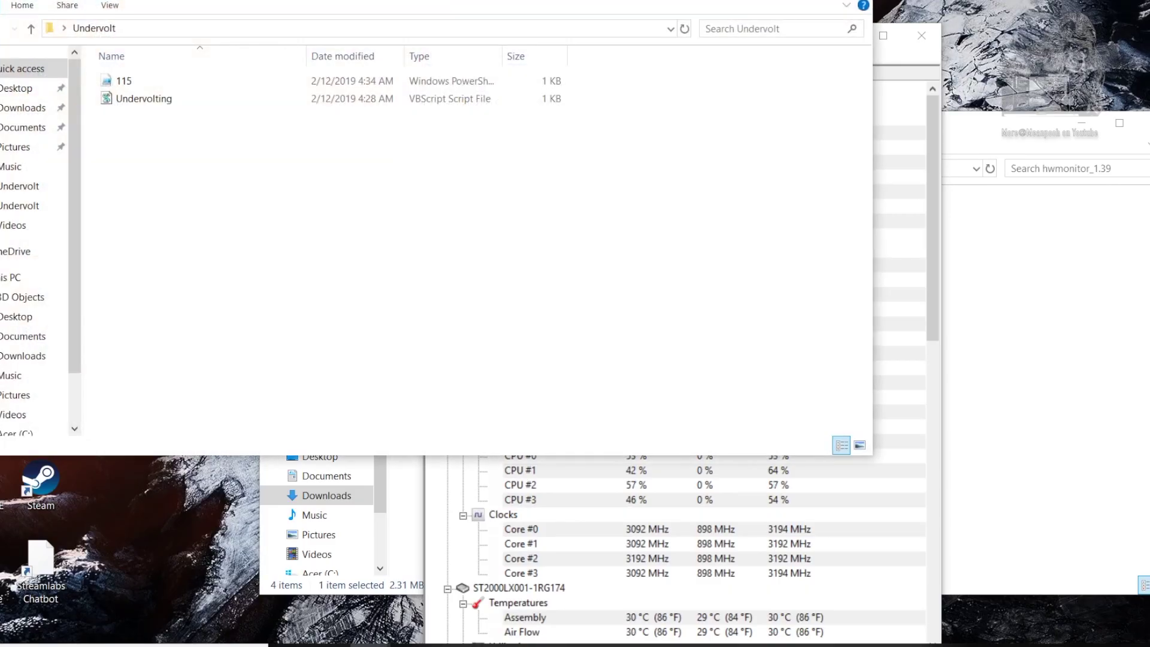
Open 115.ps1 in PowerShell ISE, change -v -115 to -v -110 on line 3, and save.
left_click(124, 80)
right_click(117, 79)
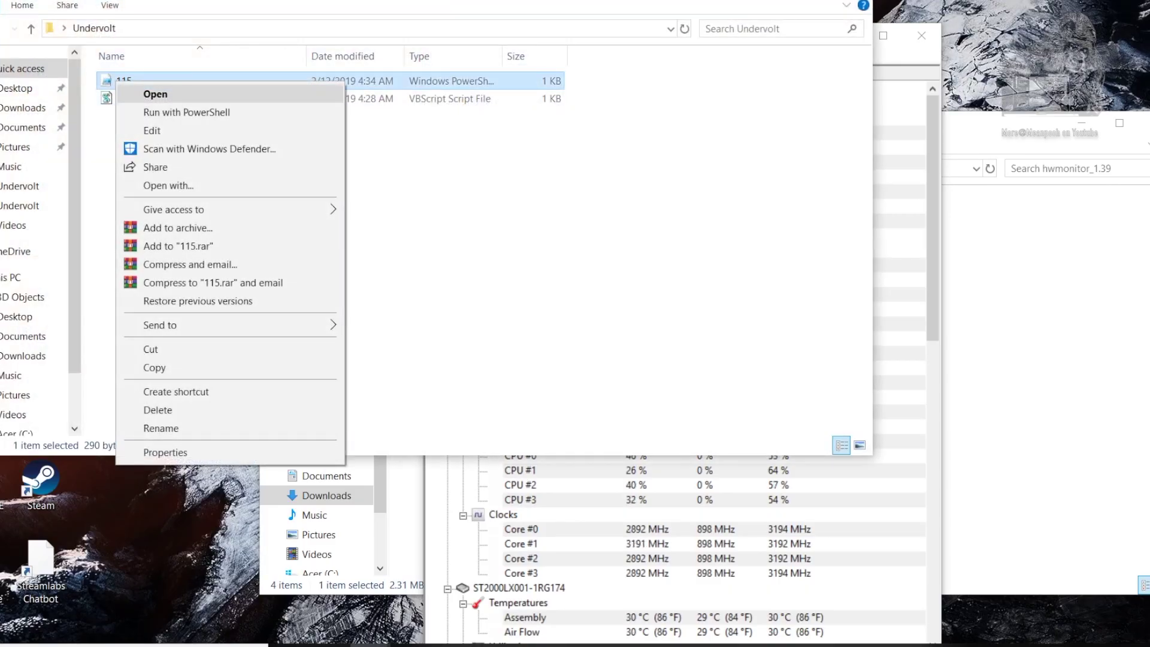
left_click(152, 130)
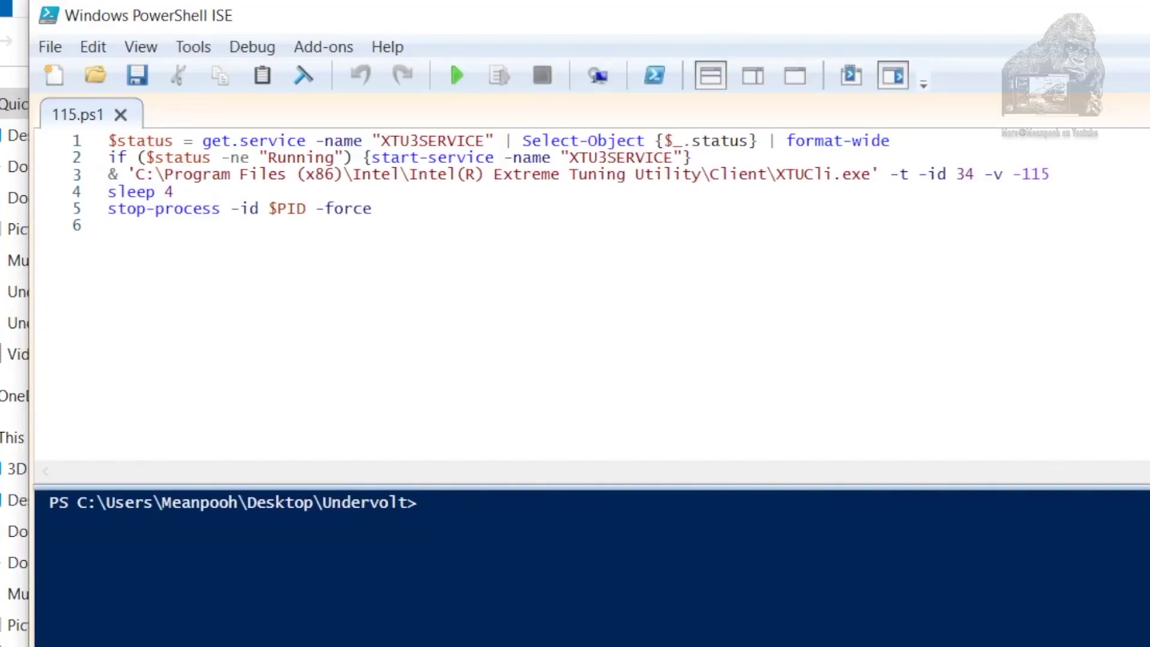
left_click(1052, 174)
key("BackSpace")
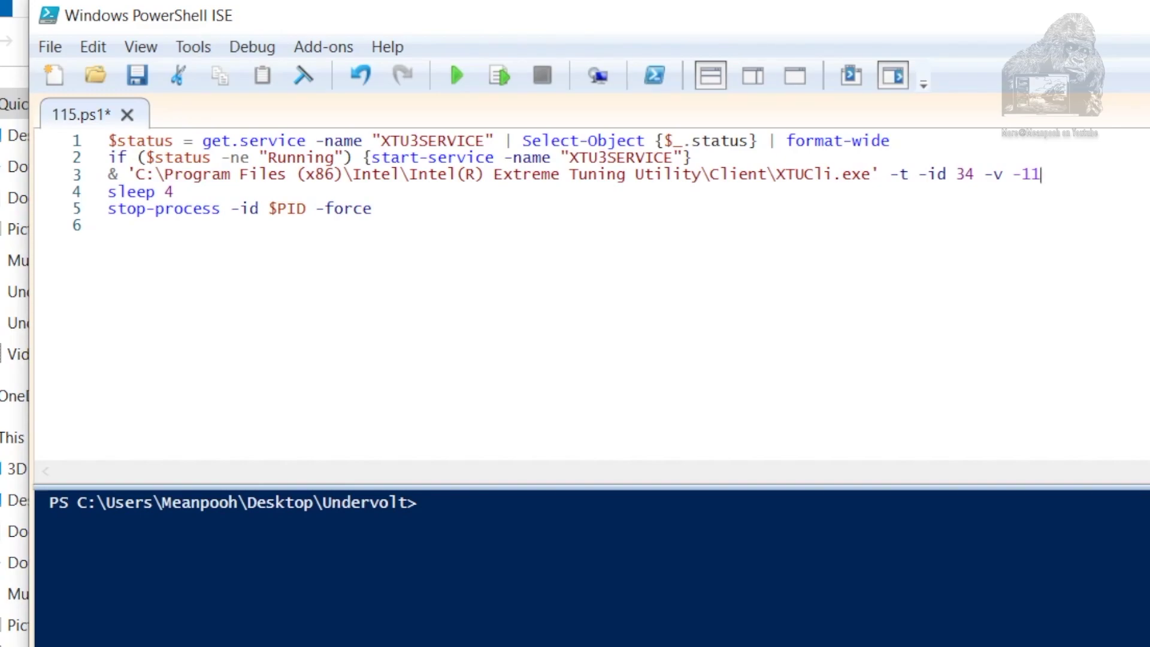
type("0")
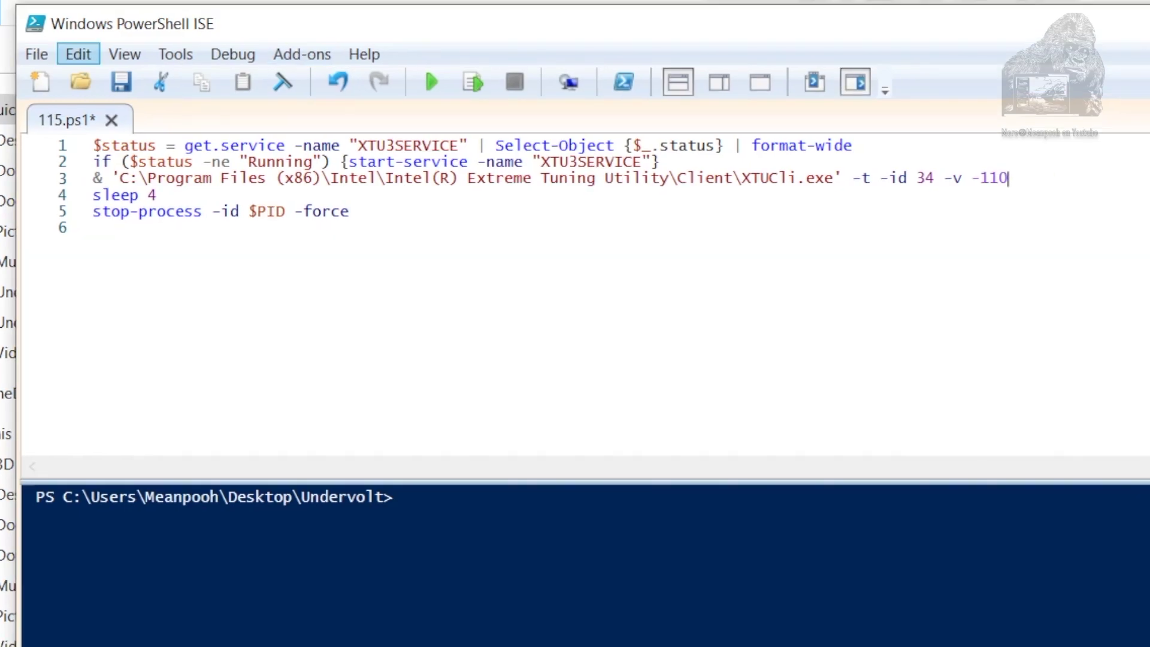
left_click(36, 54)
left_click(72, 133)
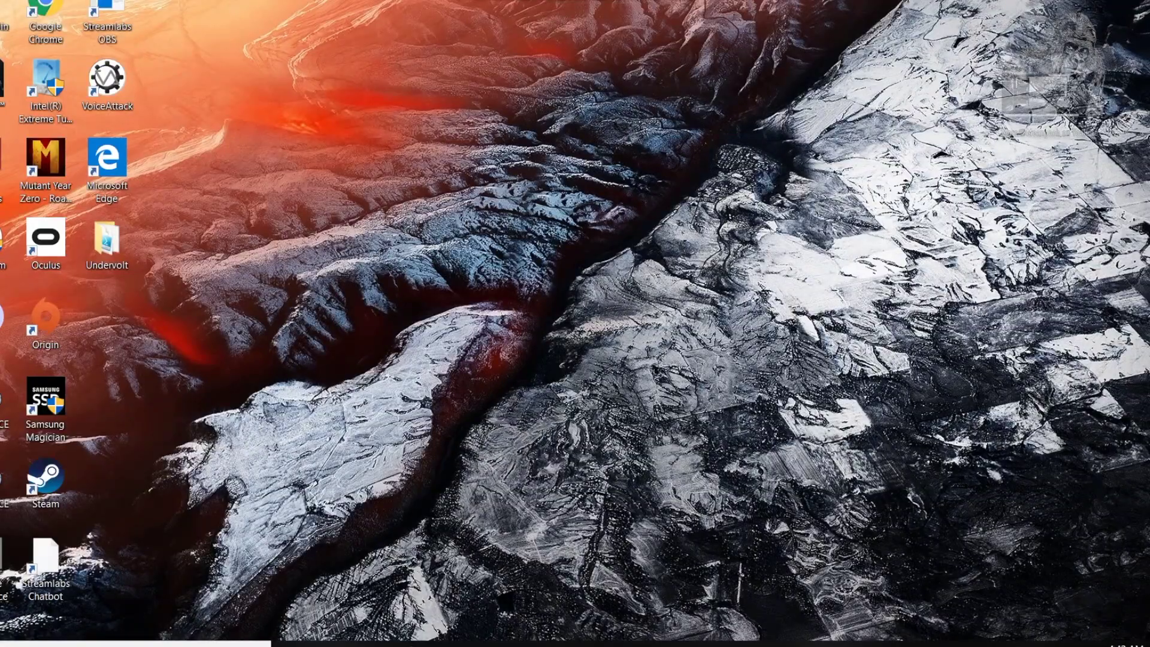
Relaunch Intel XTU, run HWMonitor_x64 from Downloads\hwmonitor_1.39, verify -0.113 V IA Offset, then close it.
double_click(46, 84)
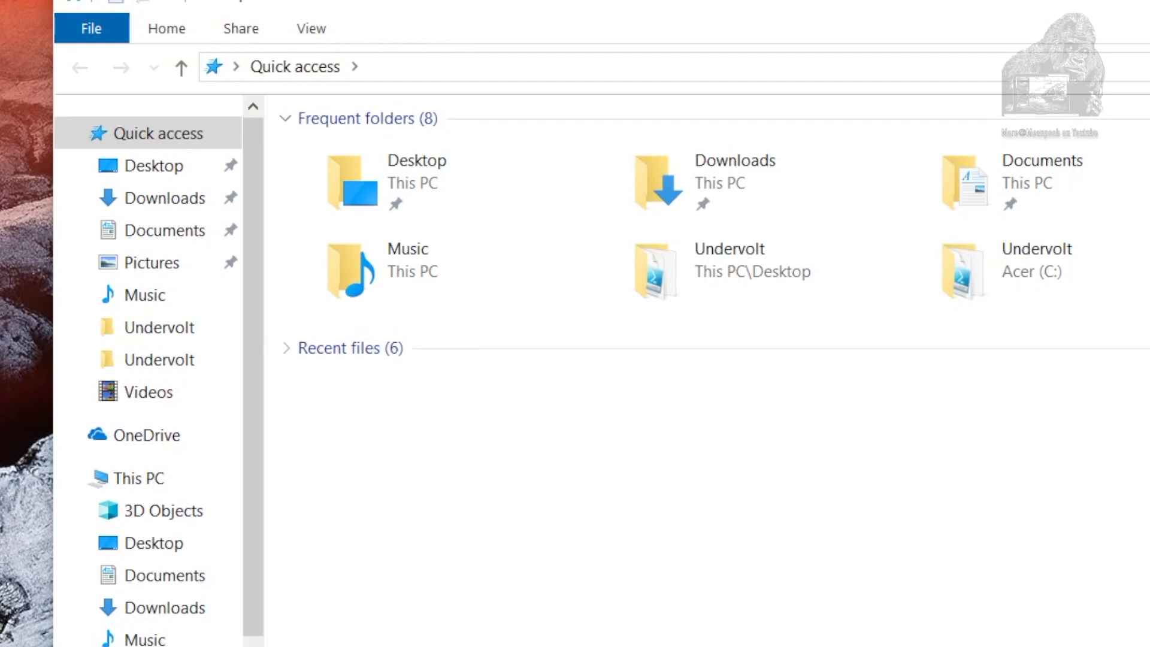
left_click(165, 607)
double_click(377, 153)
left_click(383, 211)
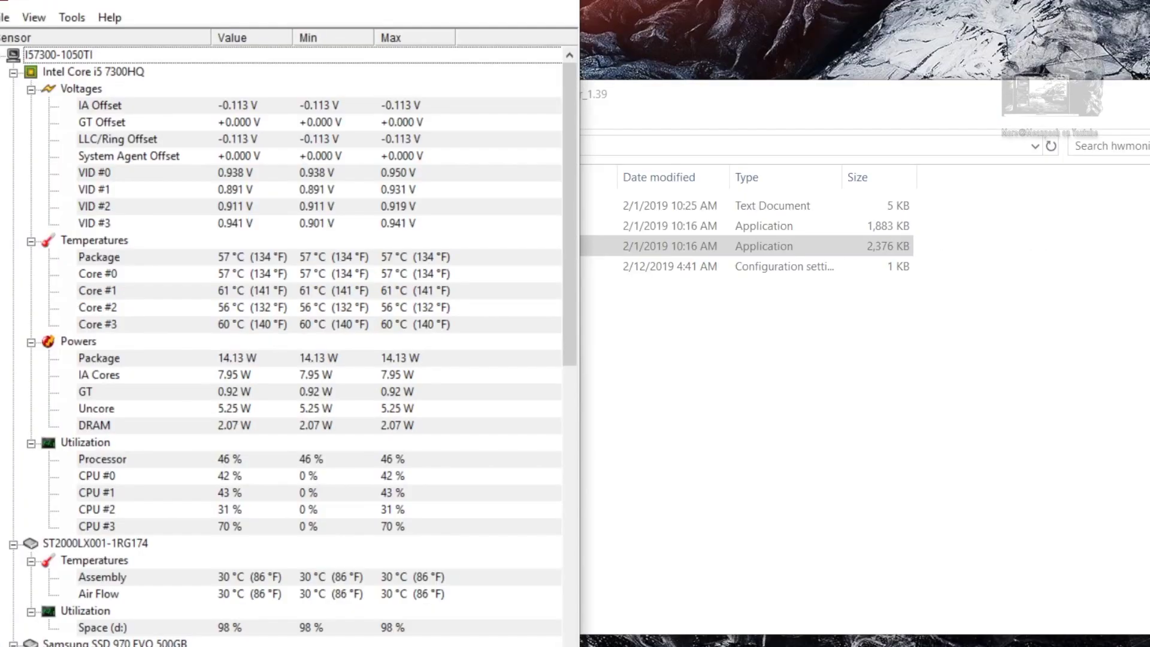
scroll(288, 359, "down", 10)
scroll(288, 359, "up", 8)
scroll(359, 335, "up", 4)
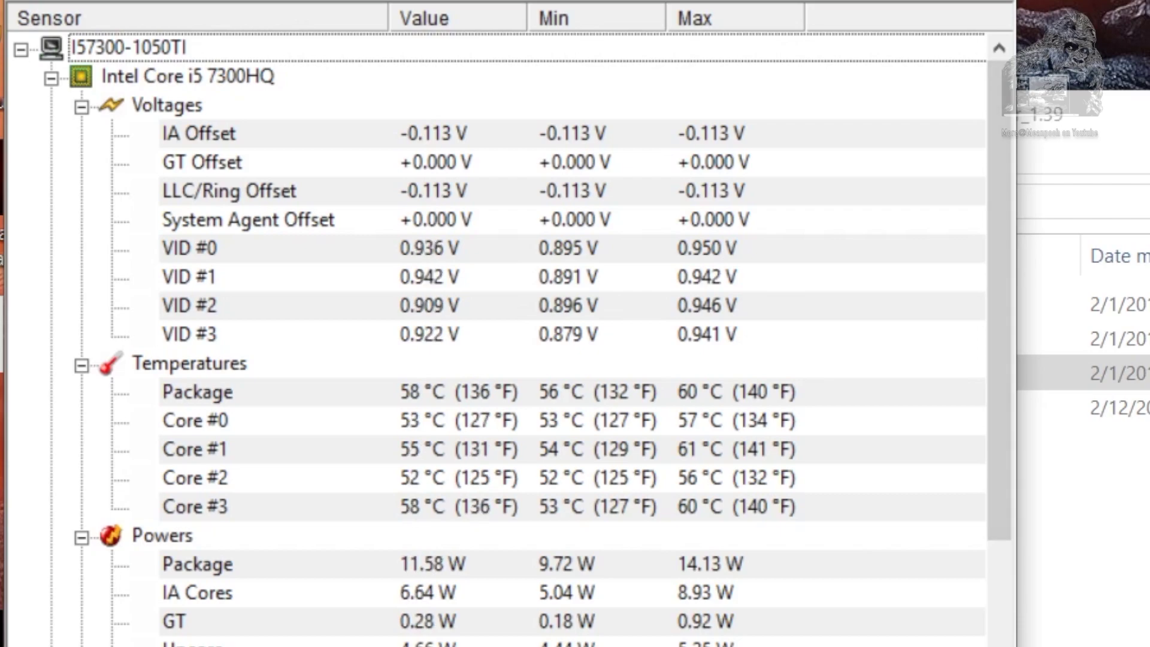
key("alt+F4")
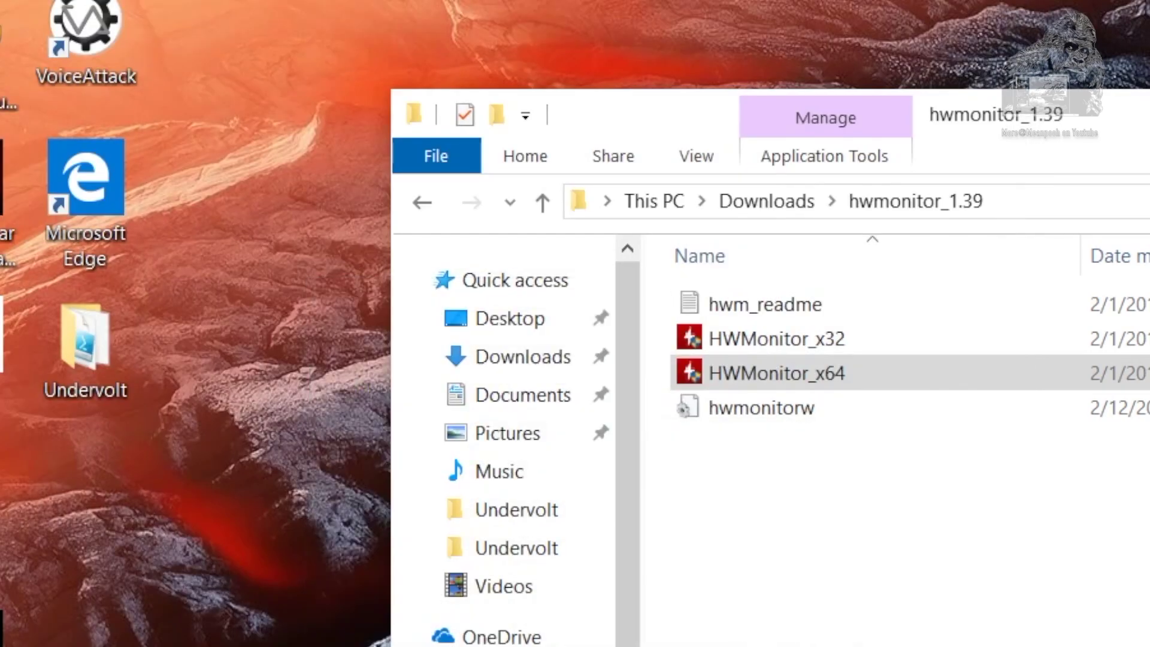